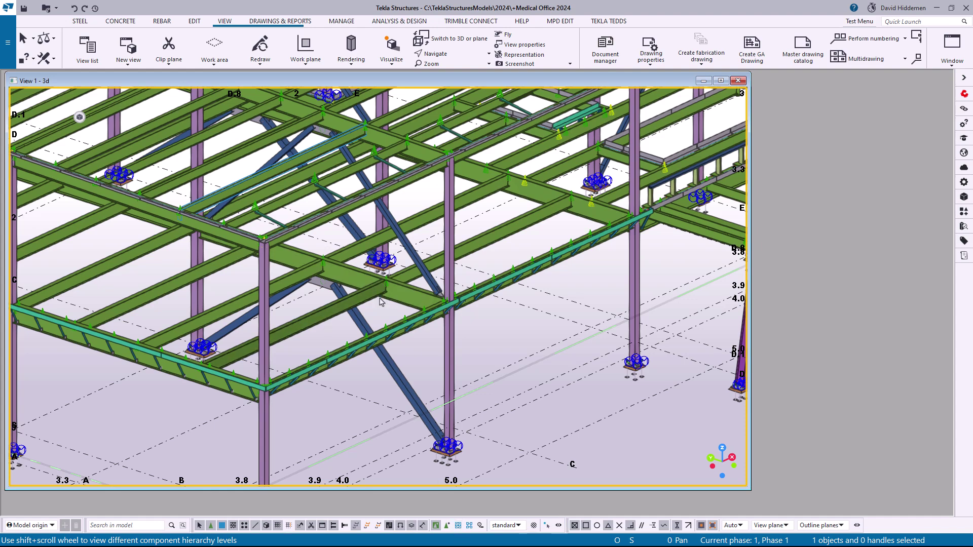
Zoom View 1 in on the bolted beam-to-beam connection near grid line 3.
scroll(400, 311, up, 6)
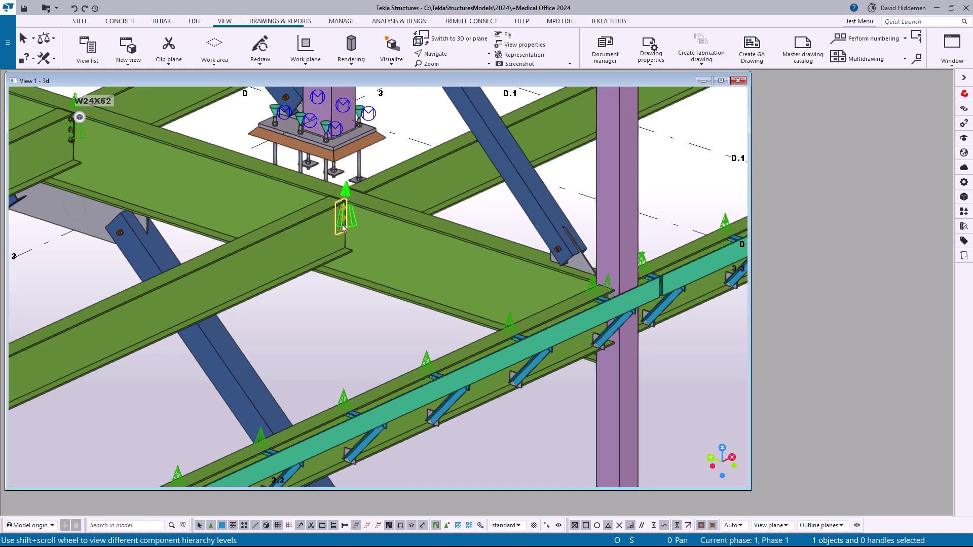
Create the connection's default component views (front, end, top, perspective) and rotate the perspective view.
right_click(343, 228)
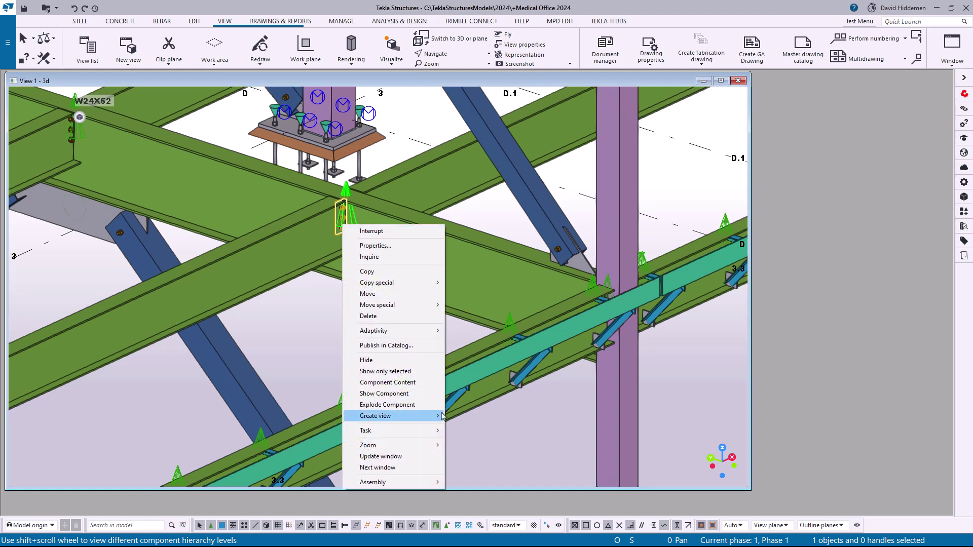
mouse_move(442, 416)
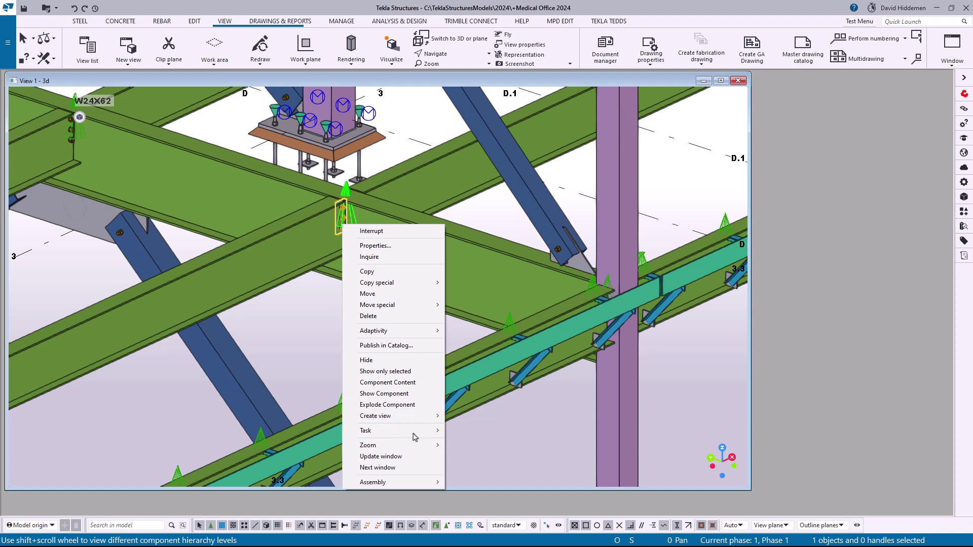
click(473, 428)
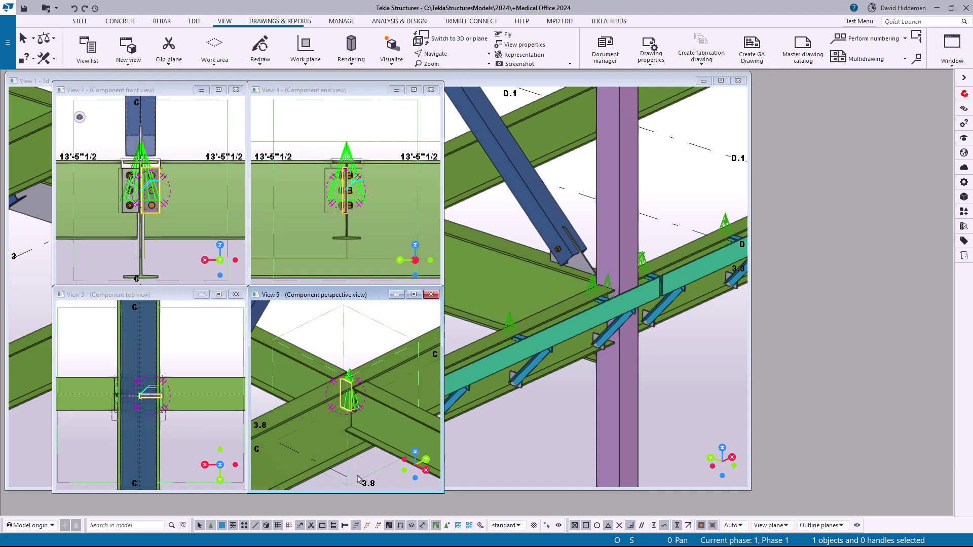
mouse_move(342, 391)
ctrl+middle_down()
mouse_move(476, 373)
mouse_move(333, 404)
ctrl+middle_up()
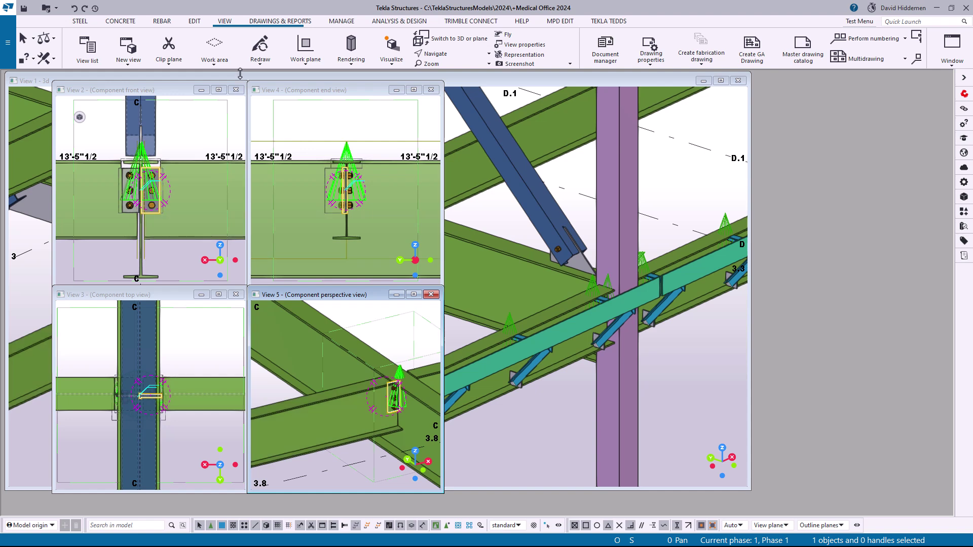
Close the four component views: front, end, perspective and top.
click(236, 90)
click(431, 90)
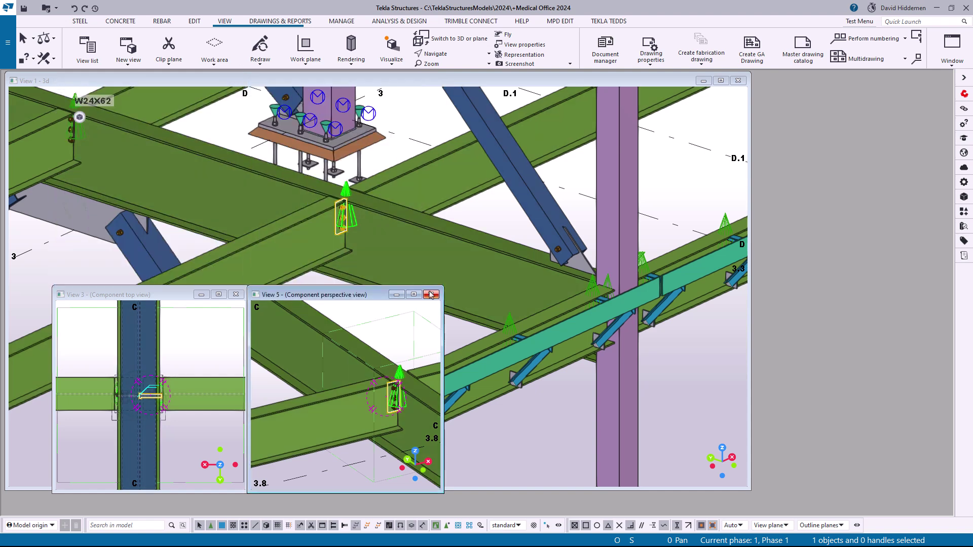
click(431, 295)
click(236, 294)
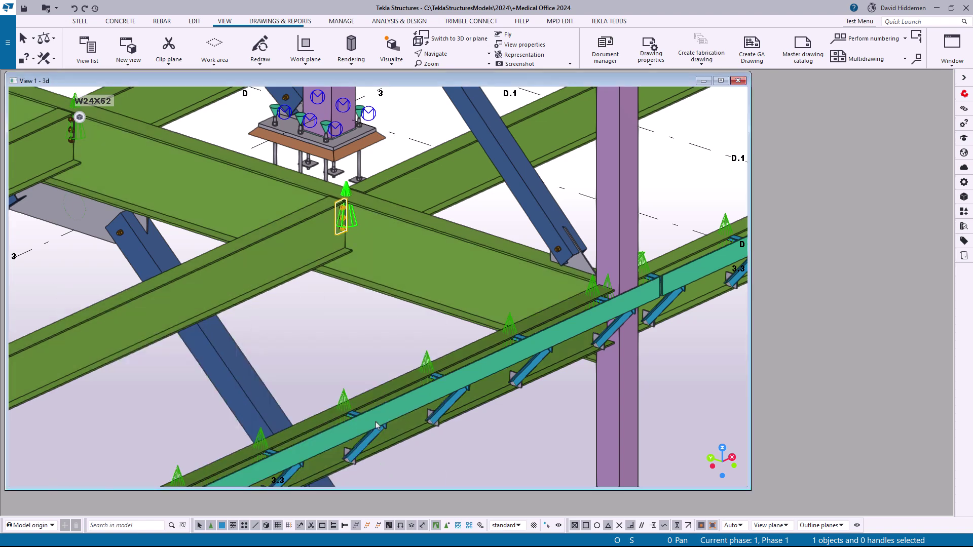
Create a front view on the beam's plane, enlarge its window and zoom to the three-bolt connection.
click(234, 301)
right_click(235, 301)
mouse_move(311, 224)
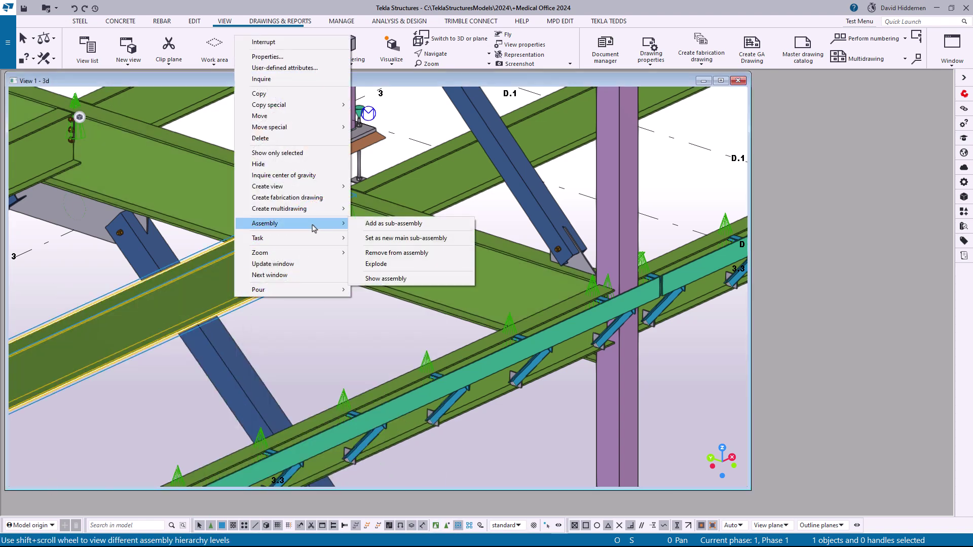
mouse_move(344, 187)
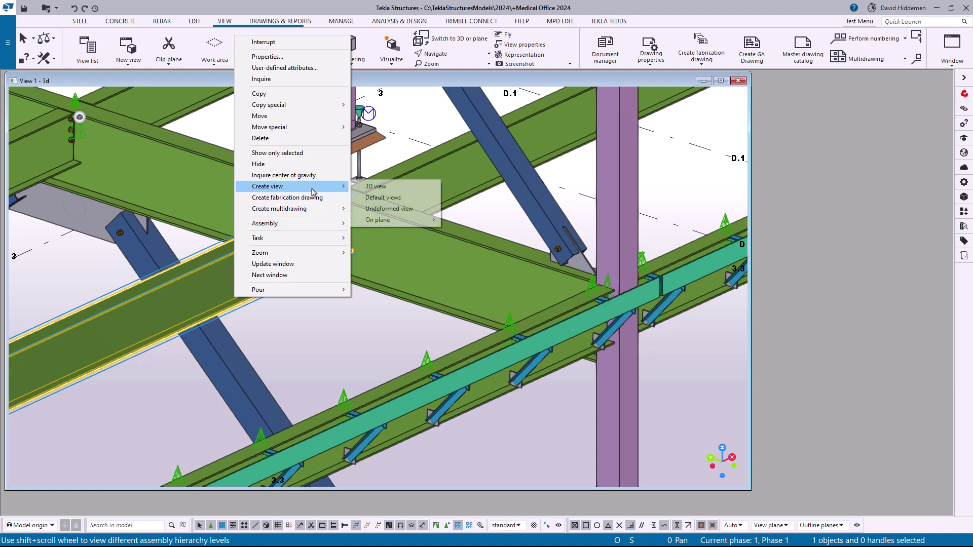
mouse_move(397, 221)
click(469, 221)
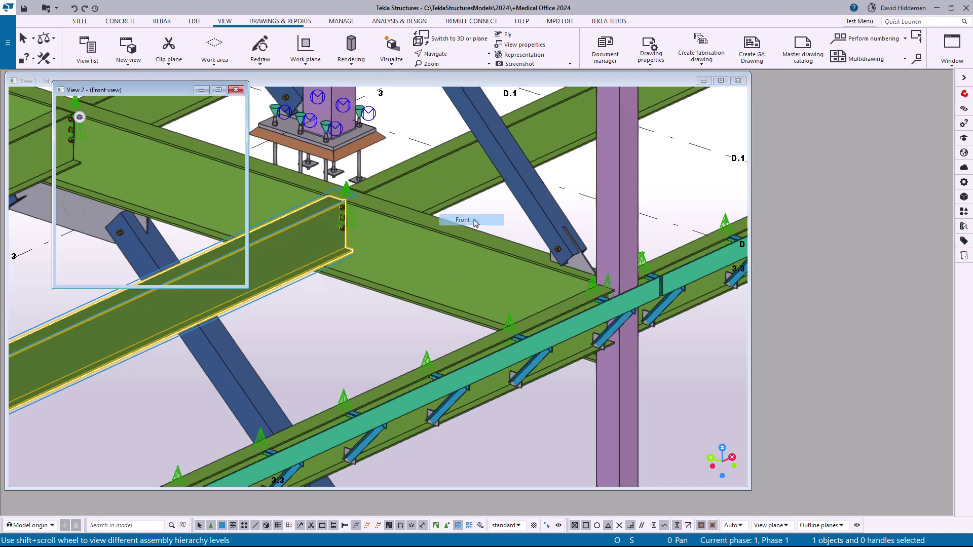
drag(248, 288, 572, 431)
scroll(188, 289, up, 6)
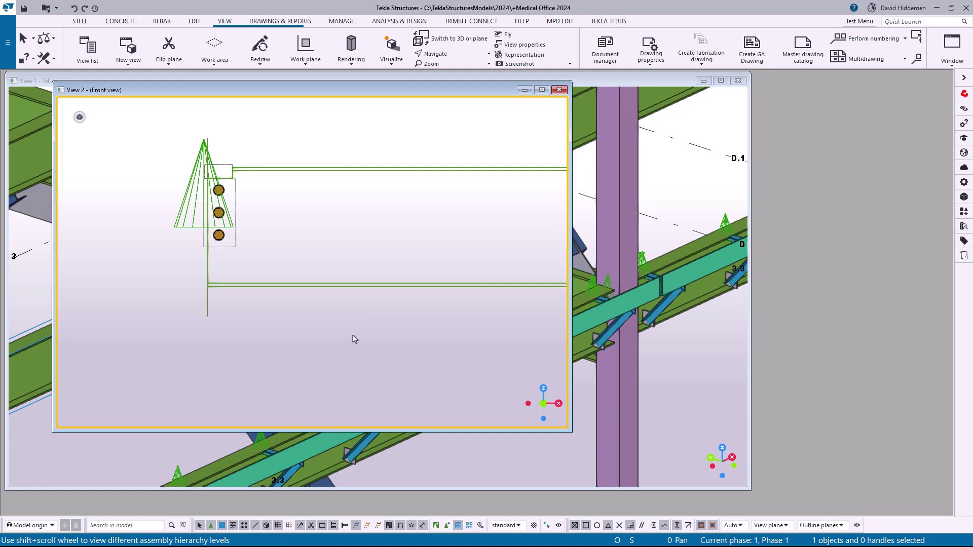
Close View 2, switch to component selection and recreate the connection's default component views.
click(560, 92)
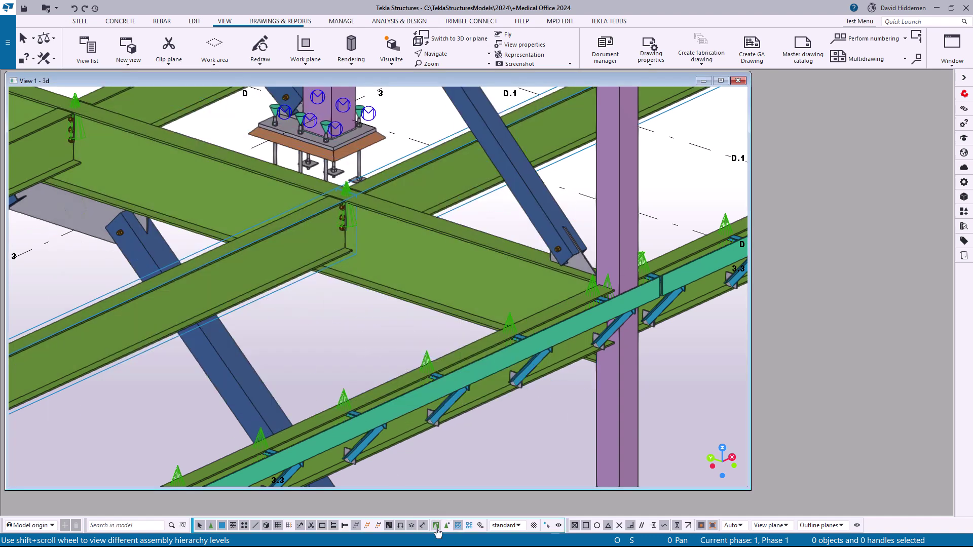
click(436, 525)
click(342, 215)
right_click(345, 226)
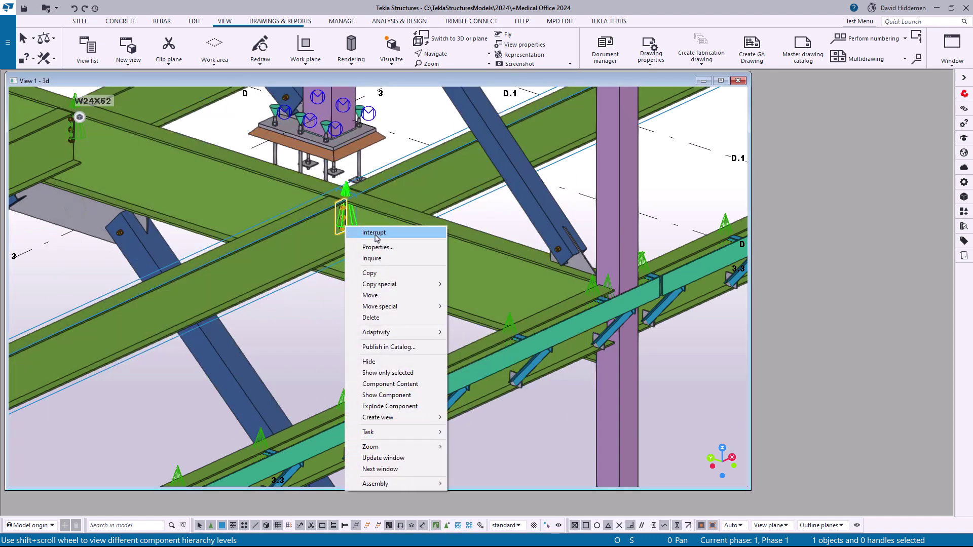
mouse_move(405, 417)
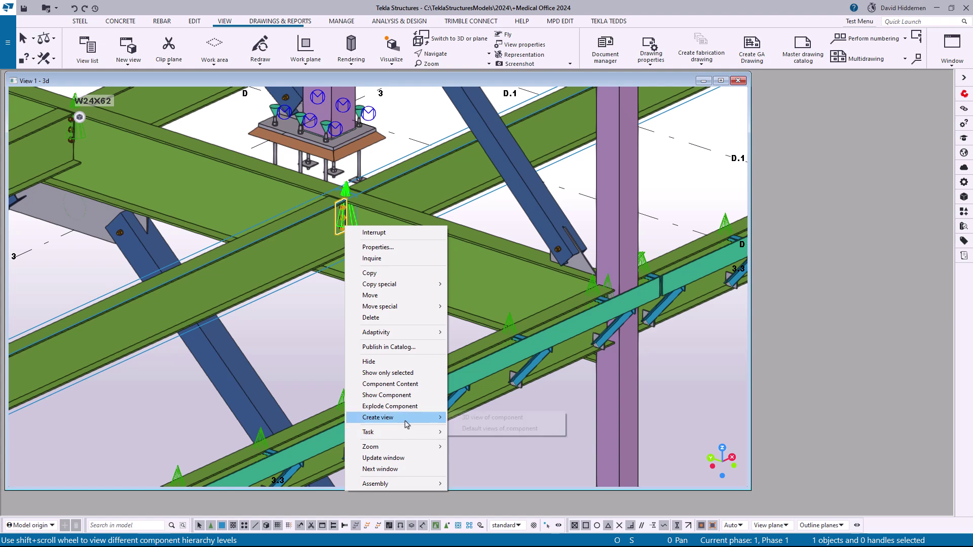
click(461, 429)
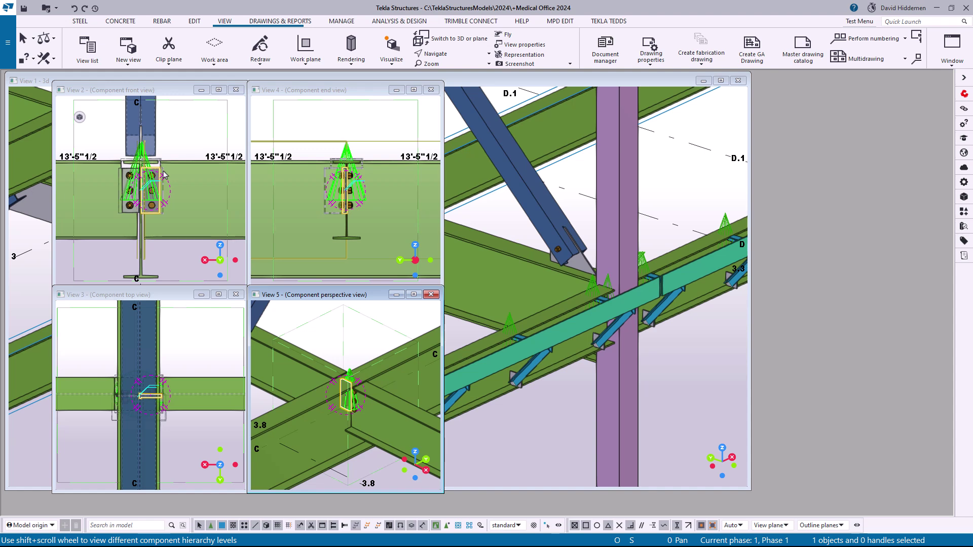
double_click(196, 131)
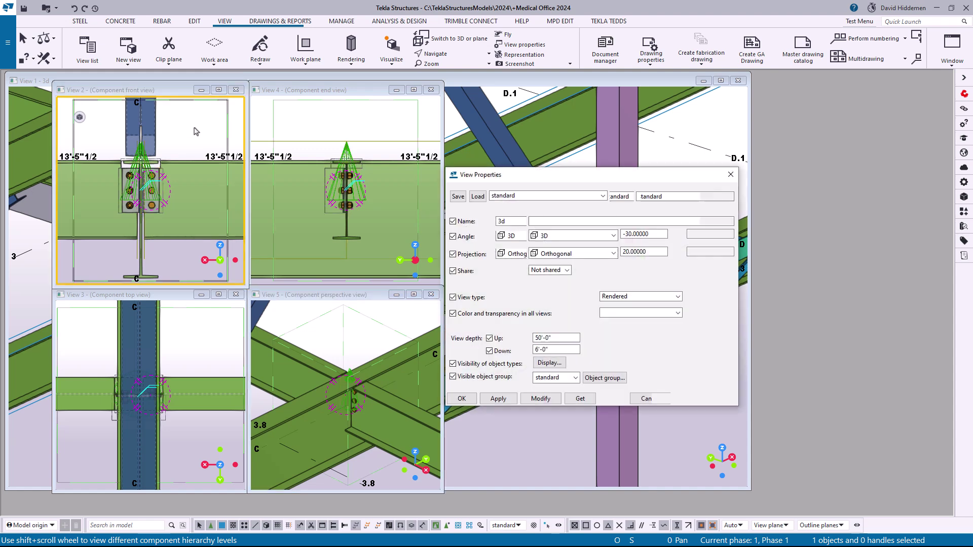
click(601, 196)
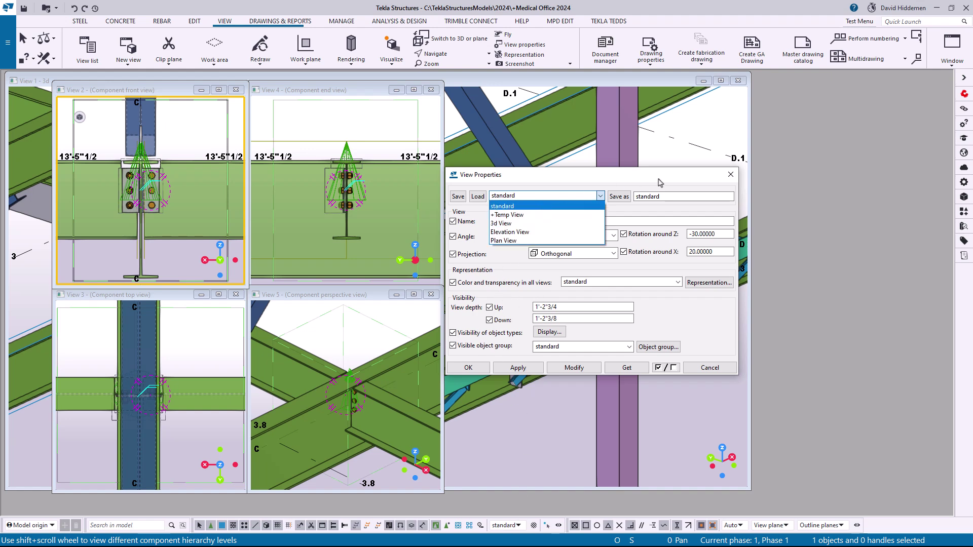
click(730, 175)
click(730, 175)
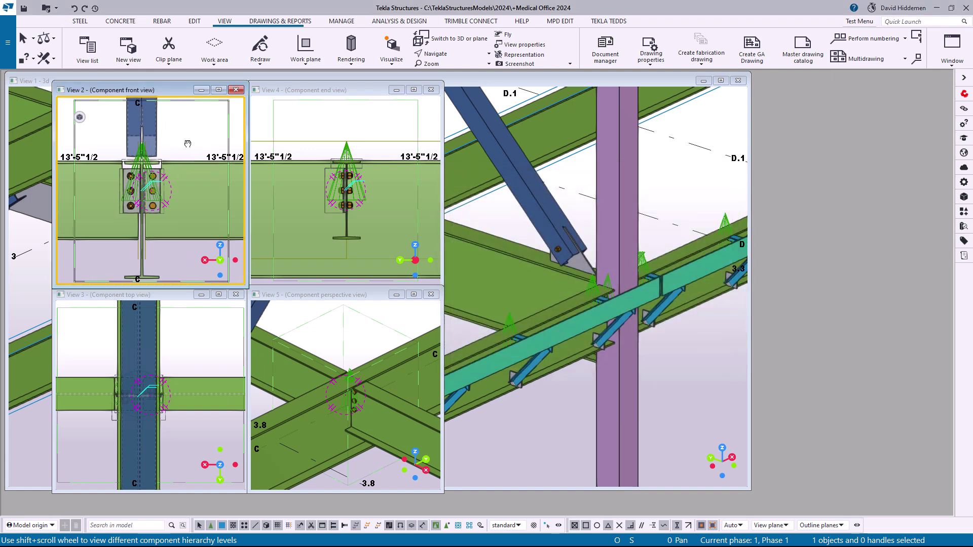
Render the component front view as transparent grey with Ctrl+5 and recentre the end view.
middle_drag(187, 146, 199, 148)
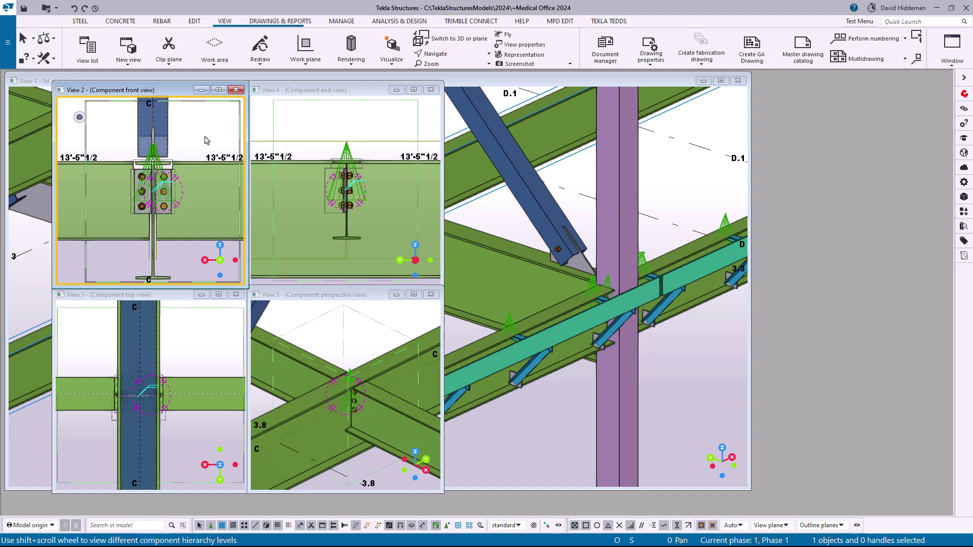
key(ctrl+5)
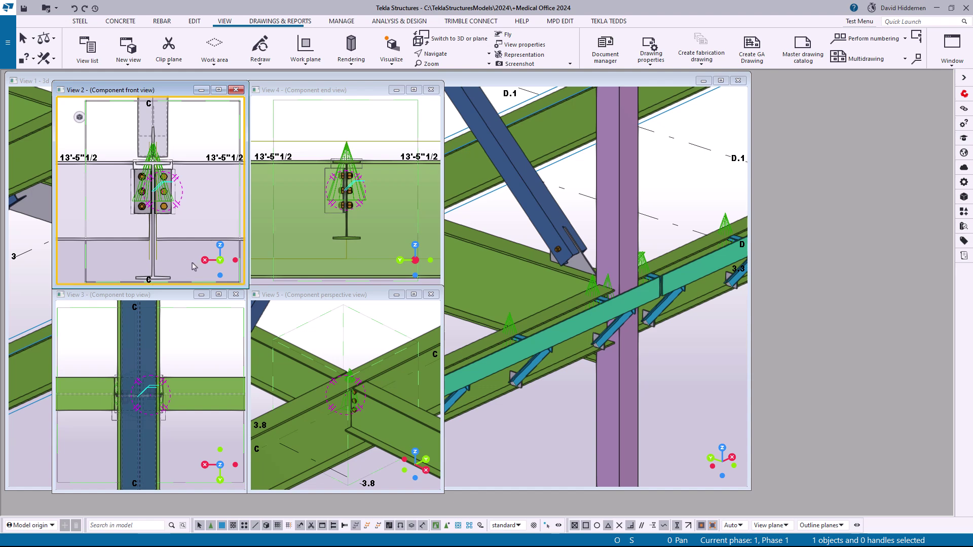
click(326, 132)
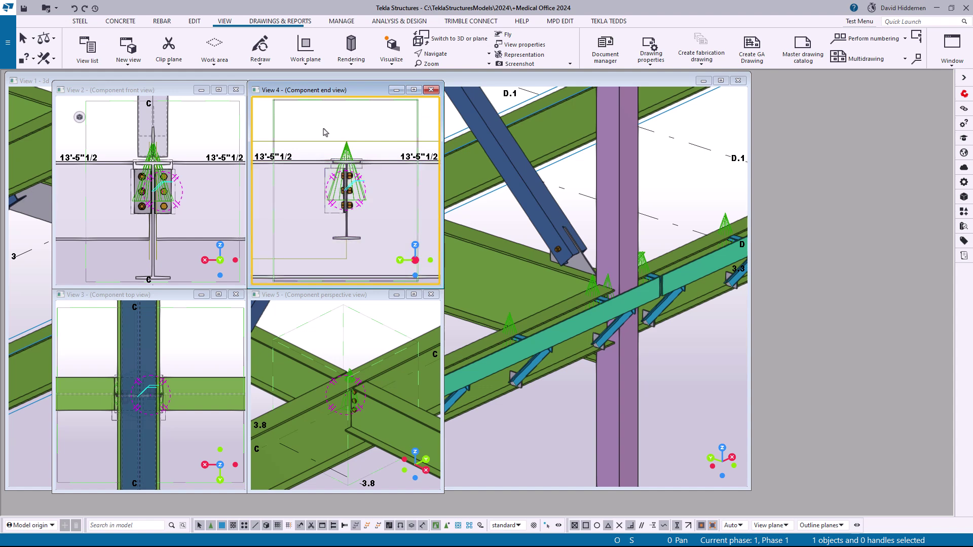
middle_drag(312, 221, 312, 211)
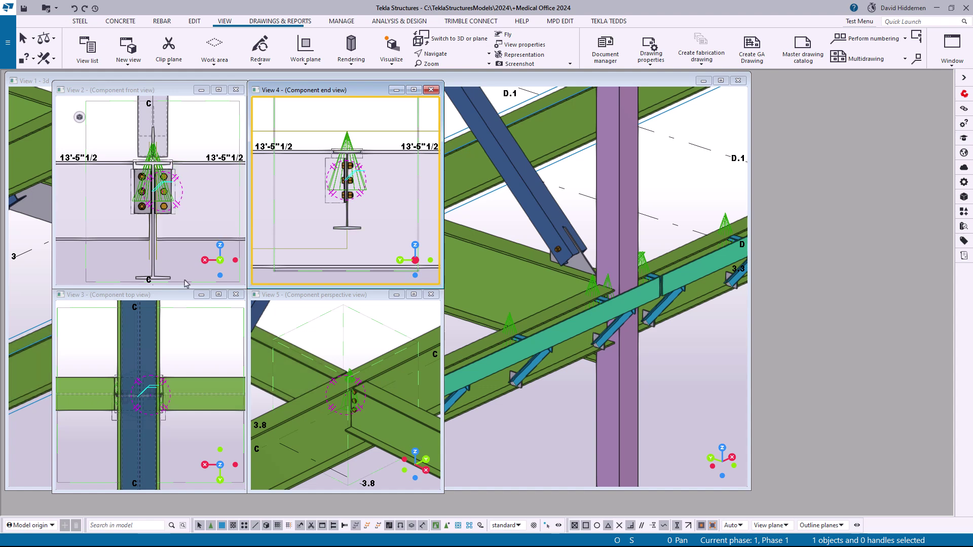
click(210, 130)
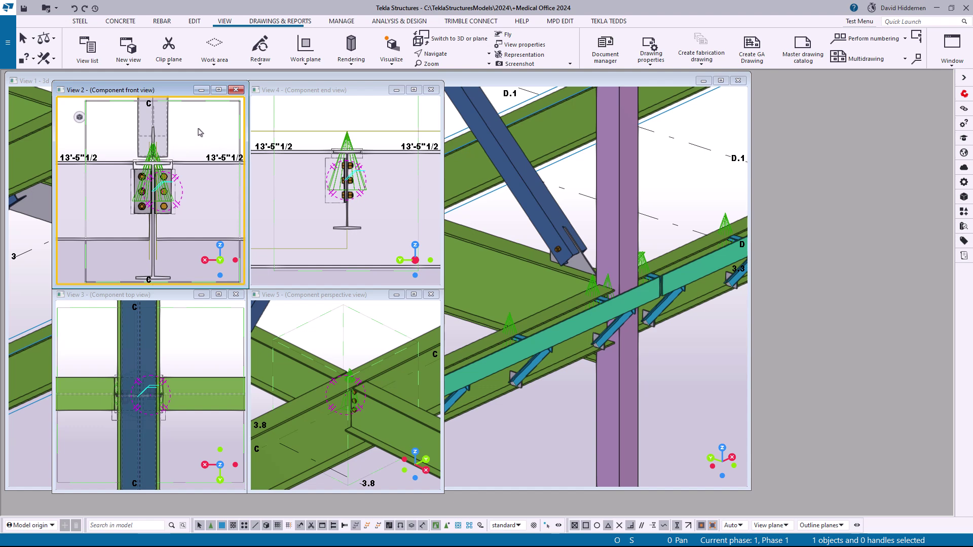
Save the front view's View Properties under the name 'component_front_view'.
double_click(200, 131)
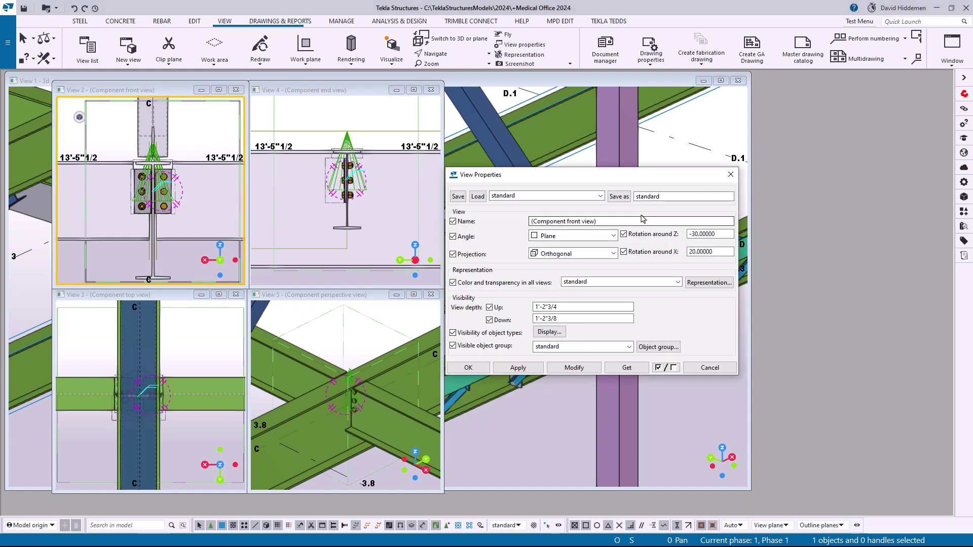
double_click(690, 197)
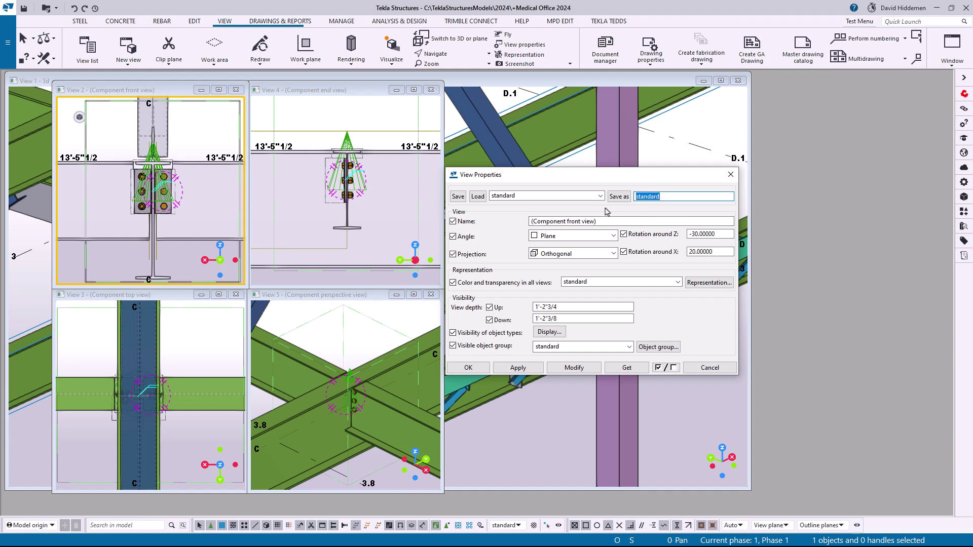
text(comone)
key(BackSpace)
key(BackSpace)
key(BackSpace)
key(BackSpace)
text(ponent_front_view)
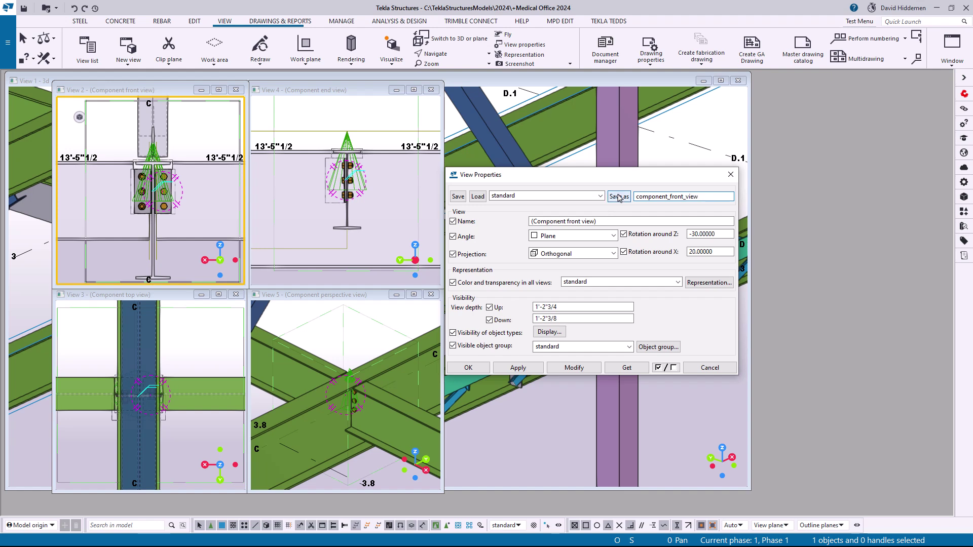
click(618, 196)
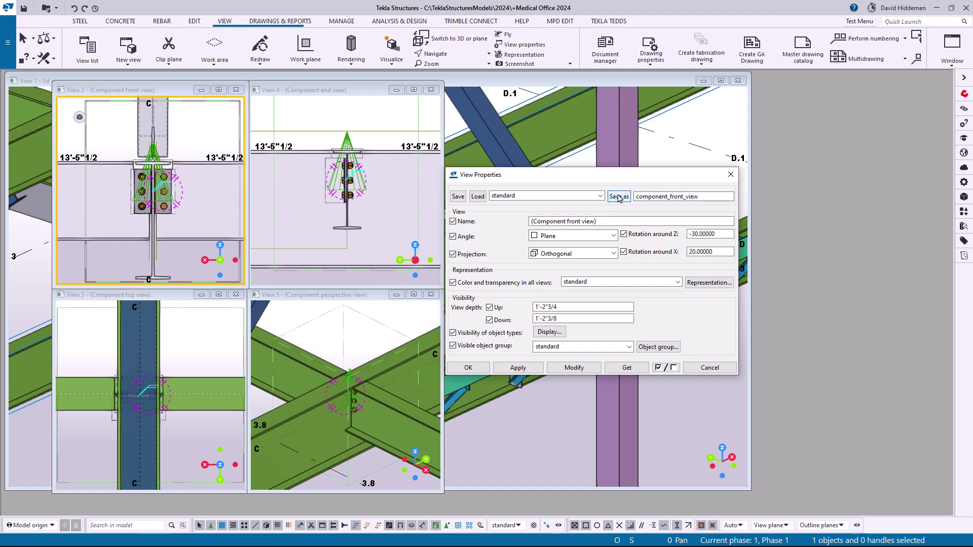
Save the end view's View Properties as 'component_end_view' and check the saved settings list.
click(731, 175)
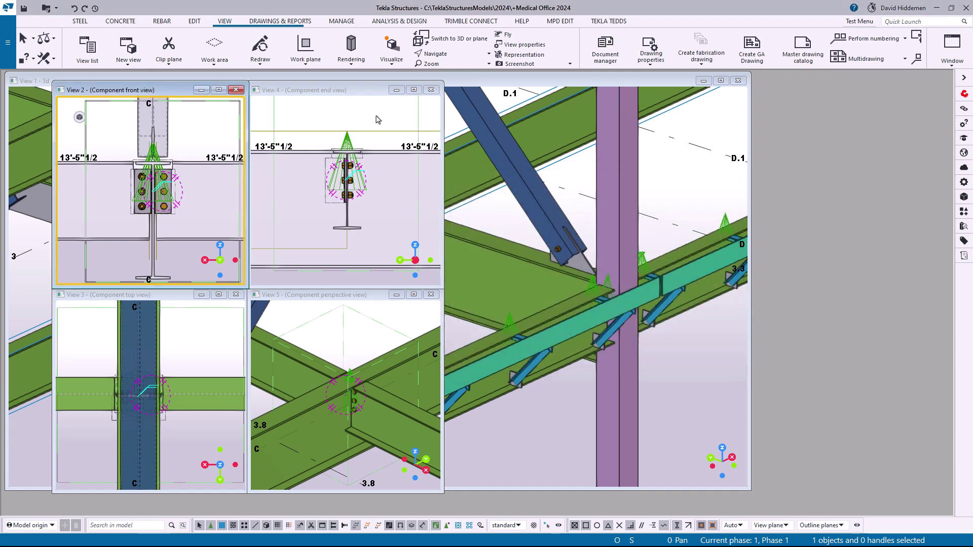
double_click(376, 118)
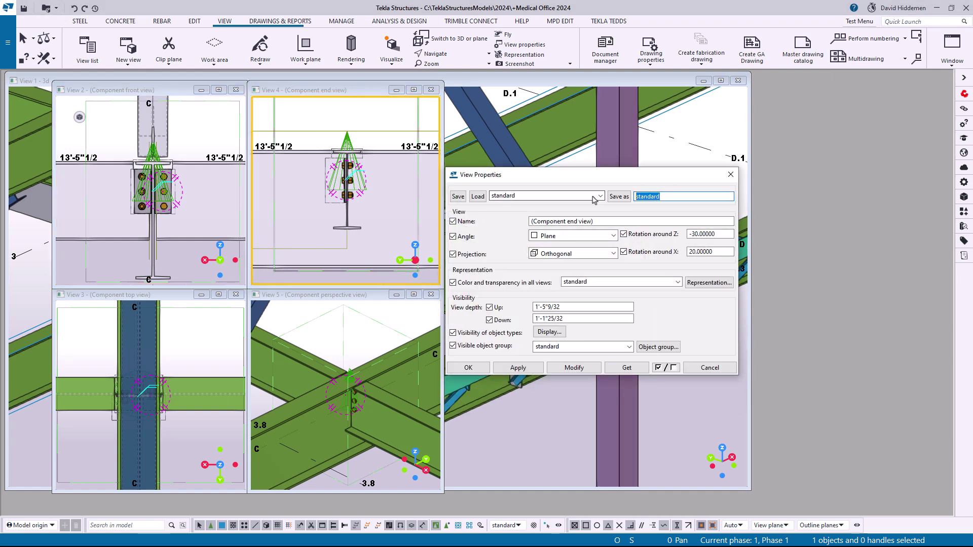
text(compon)
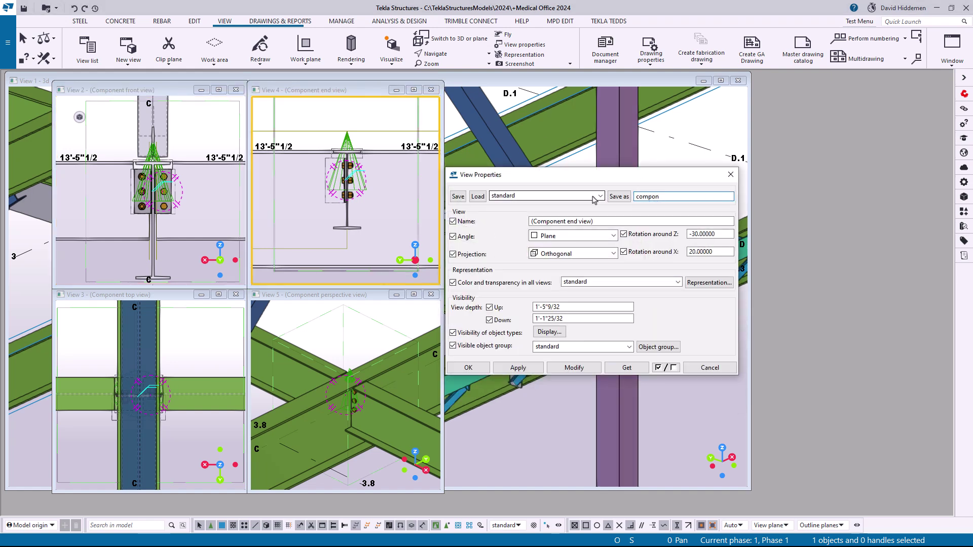
text(ent_end_view)
click(618, 197)
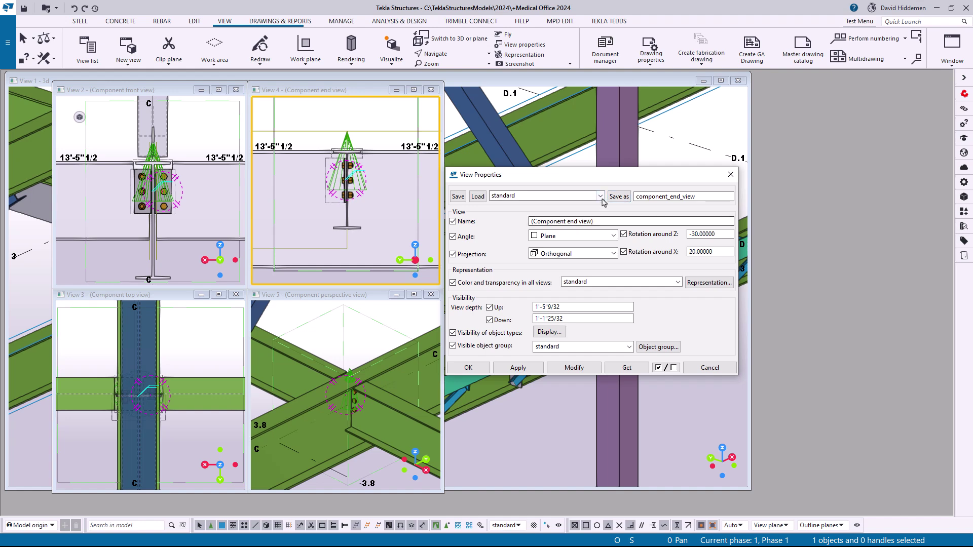
click(600, 196)
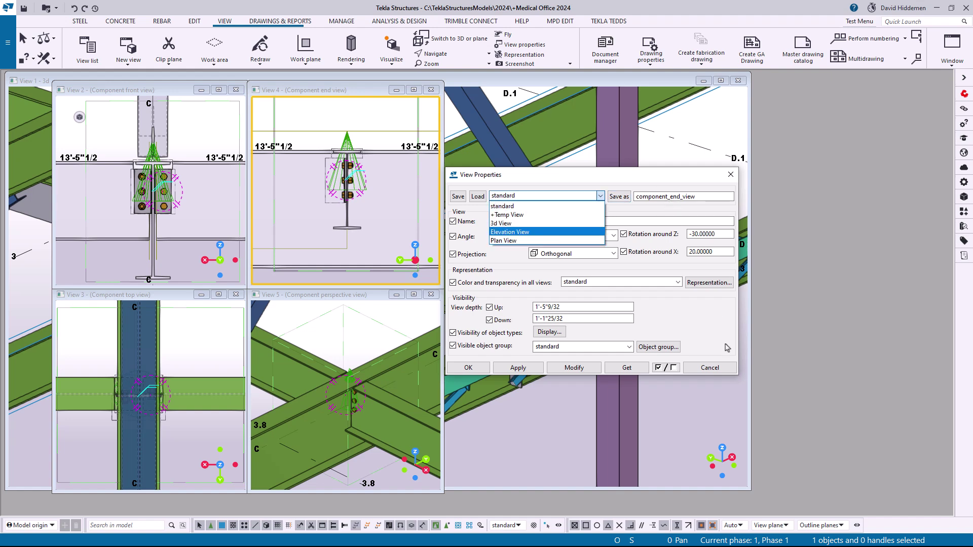
click(713, 370)
Close the properties dialog and all four component views, then recentre the 3D model.
click(714, 370)
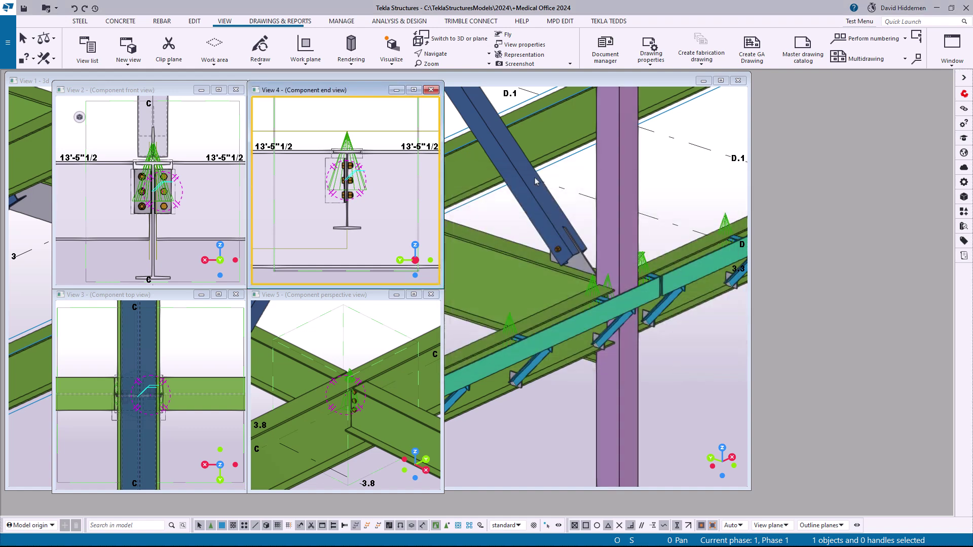
click(431, 90)
click(431, 295)
click(236, 295)
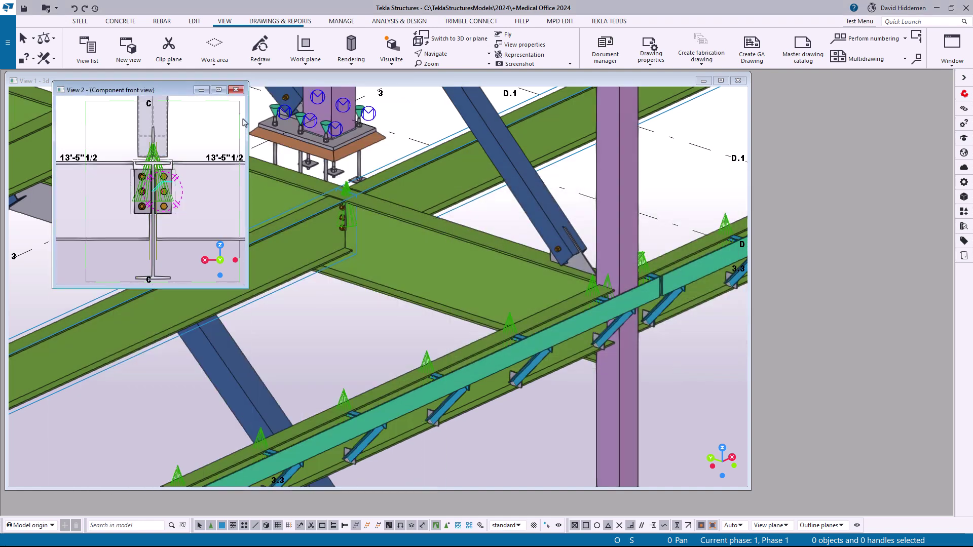
click(236, 90)
scroll(323, 330, down, 3)
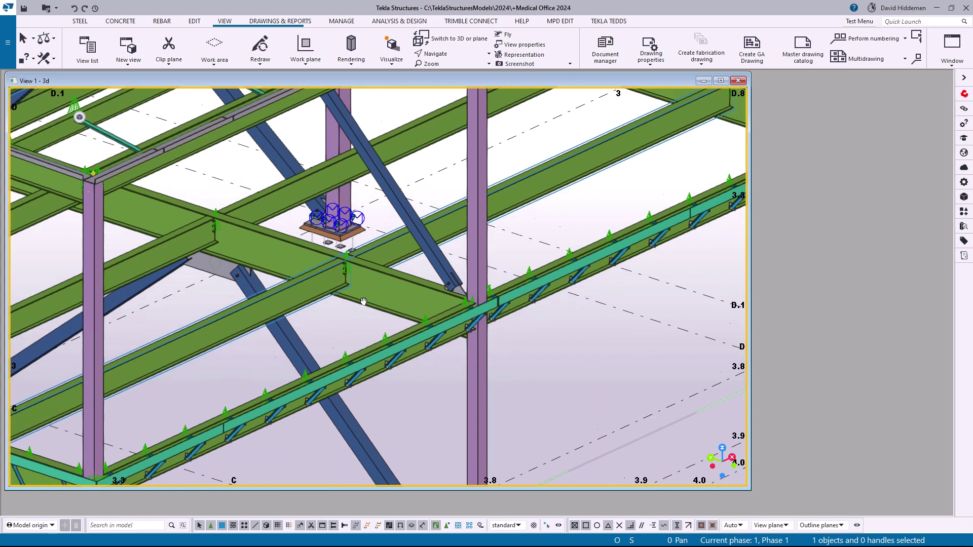
middle_drag(364, 301, 376, 280)
scroll(235, 223, up, 5)
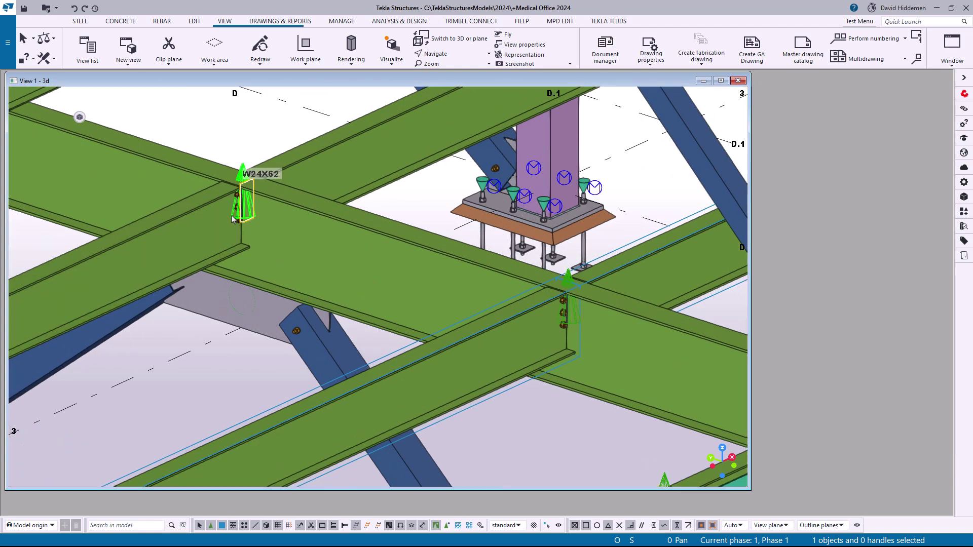
Recreate the connection's default component views and zoom through them to inspect the saved settings.
right_click(232, 217)
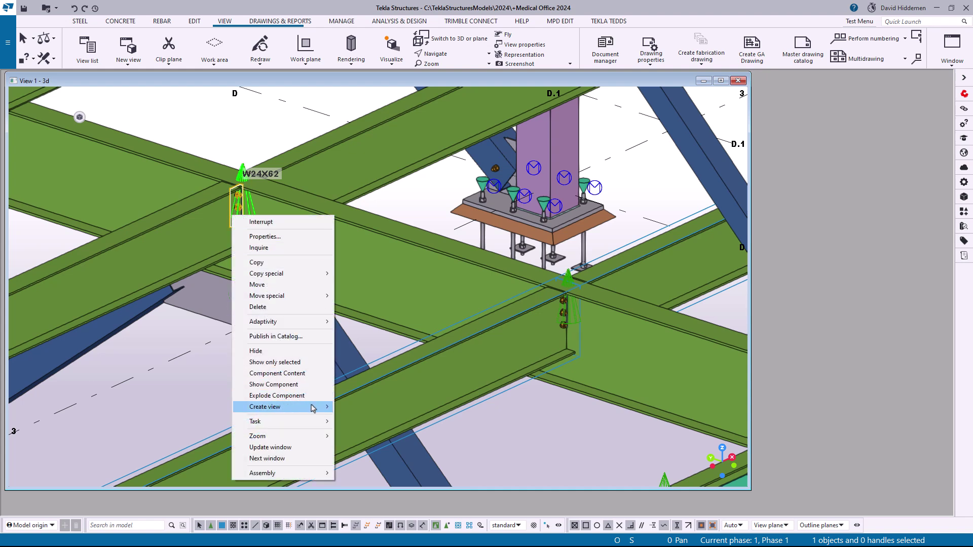
mouse_move(312, 409)
click(364, 418)
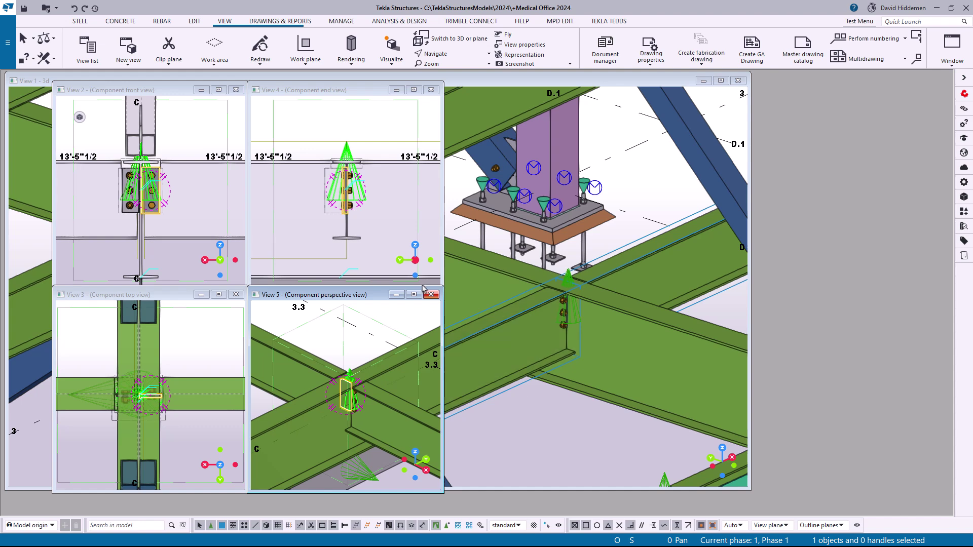
scroll(329, 228, down, 2)
scroll(198, 248, down, 2)
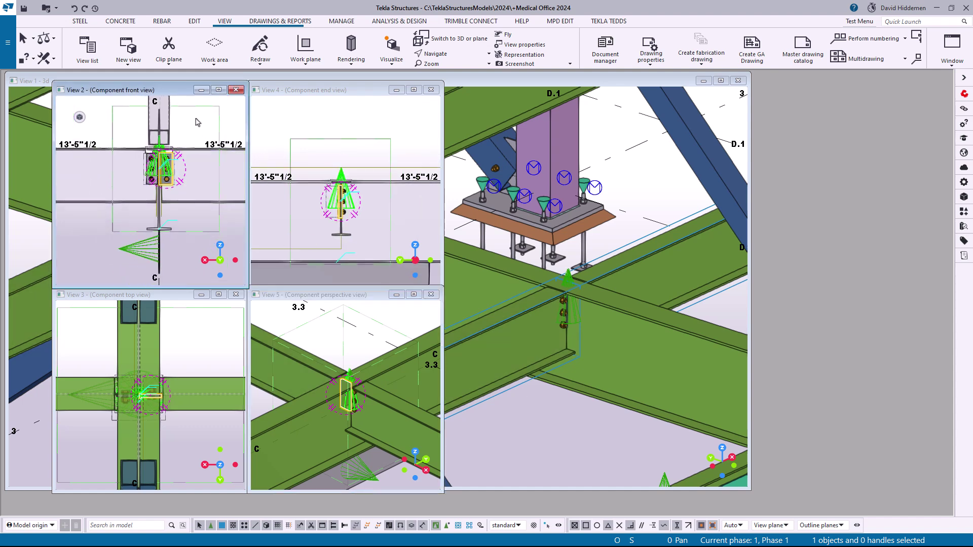
scroll(172, 157, up, 6)
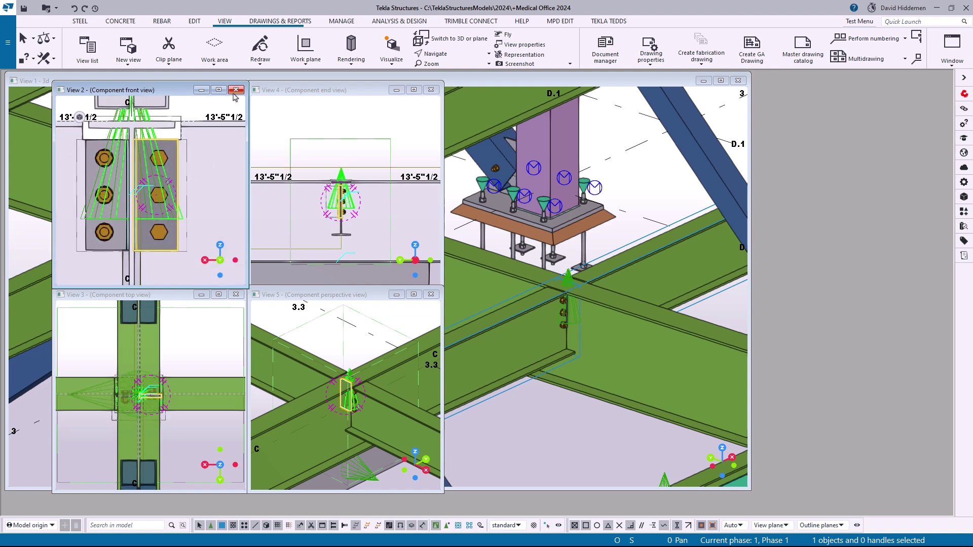
scroll(208, 185, down, 5)
scroll(209, 185, down, 2)
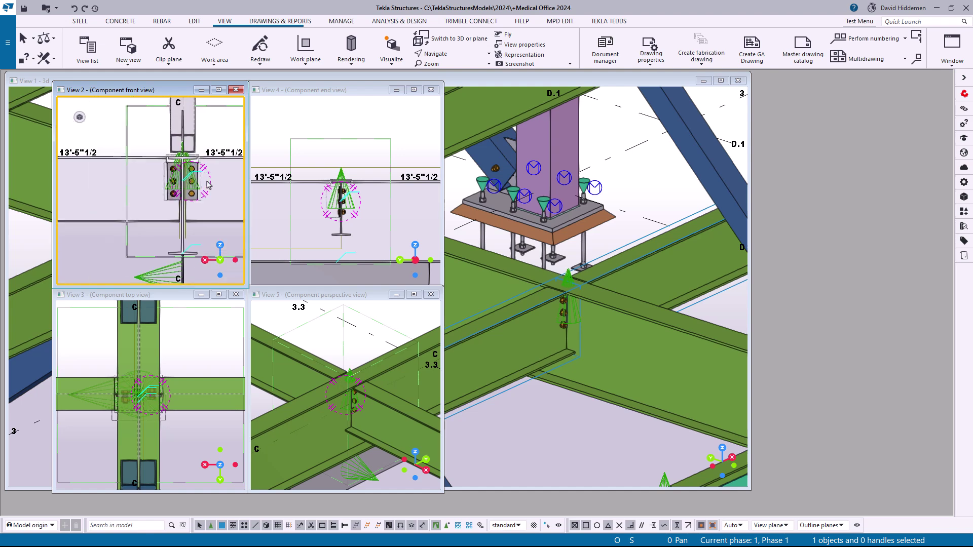
scroll(179, 194, down, 2)
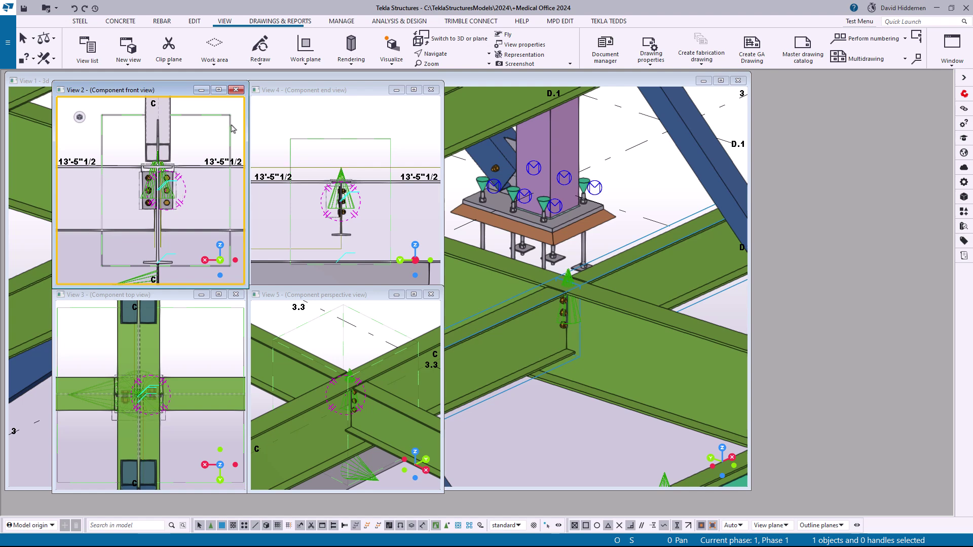
Close the four component views and bring the .mvi search results window over the model.
click(235, 90)
click(431, 90)
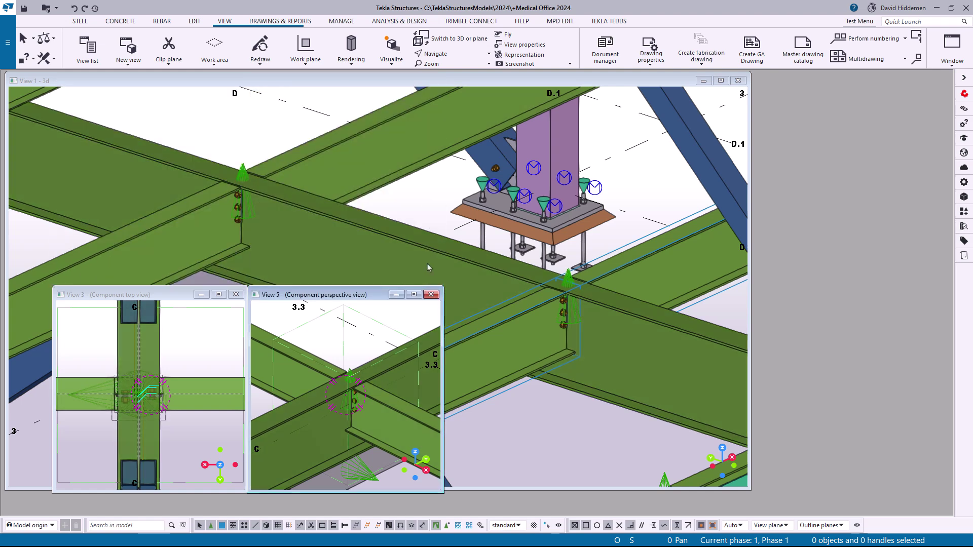
click(431, 294)
click(235, 295)
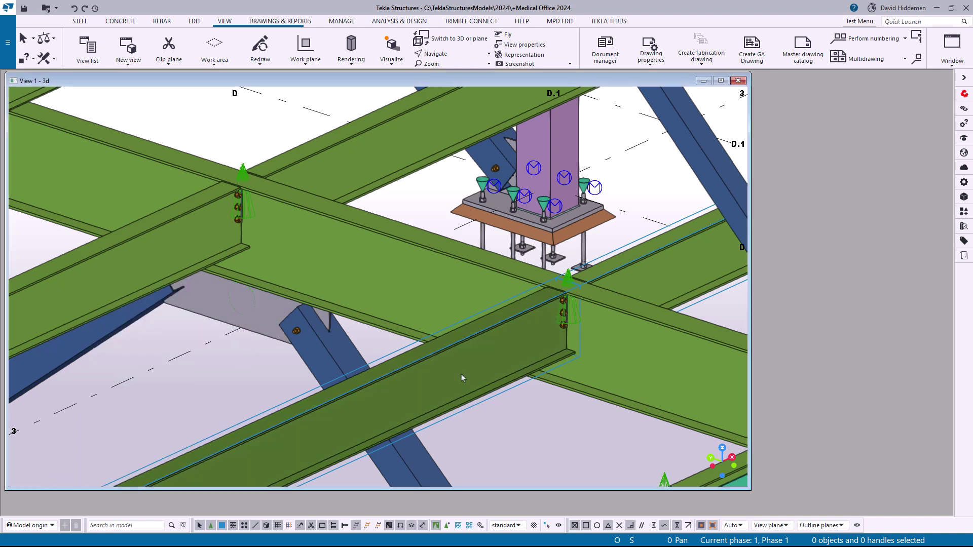
click(80, 117)
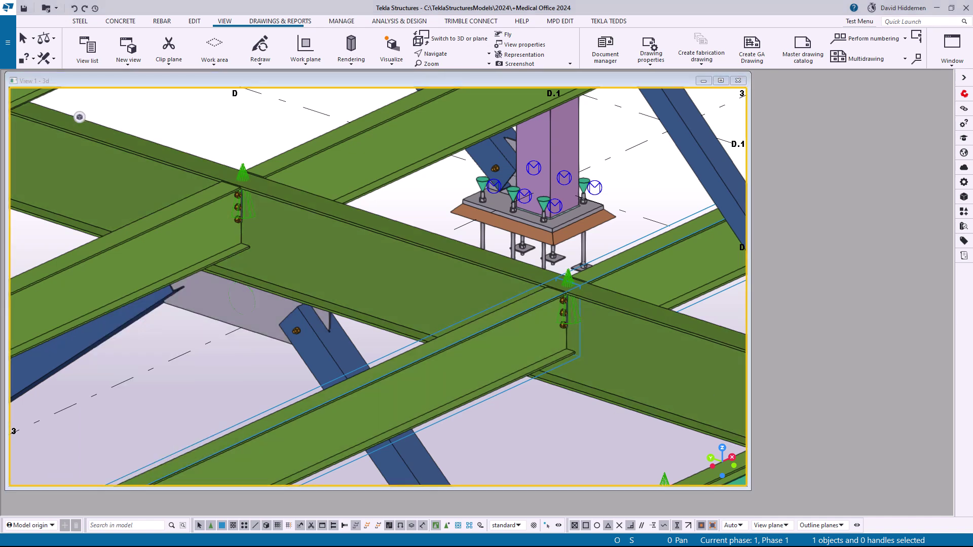
drag(972, 162, 700, 114)
Search the common environment folder for *.mvi and find component_front_view.mvi and component_end_view.mvi.
scroll(659, 228, up, 2)
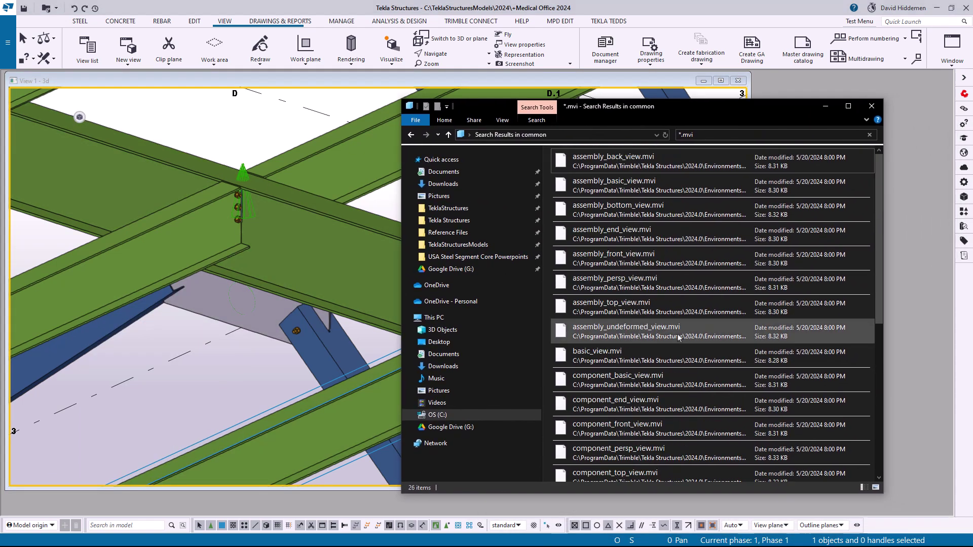
click(411, 135)
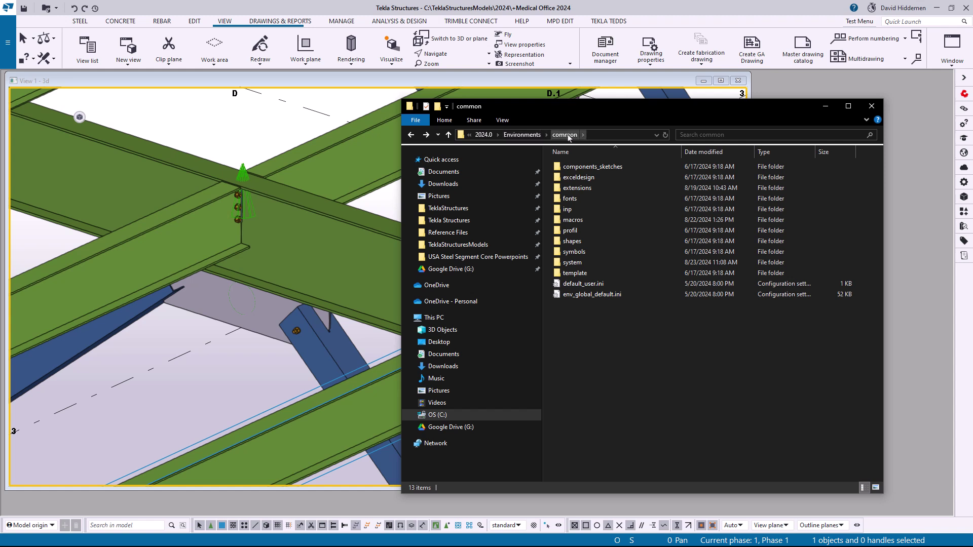
click(600, 135)
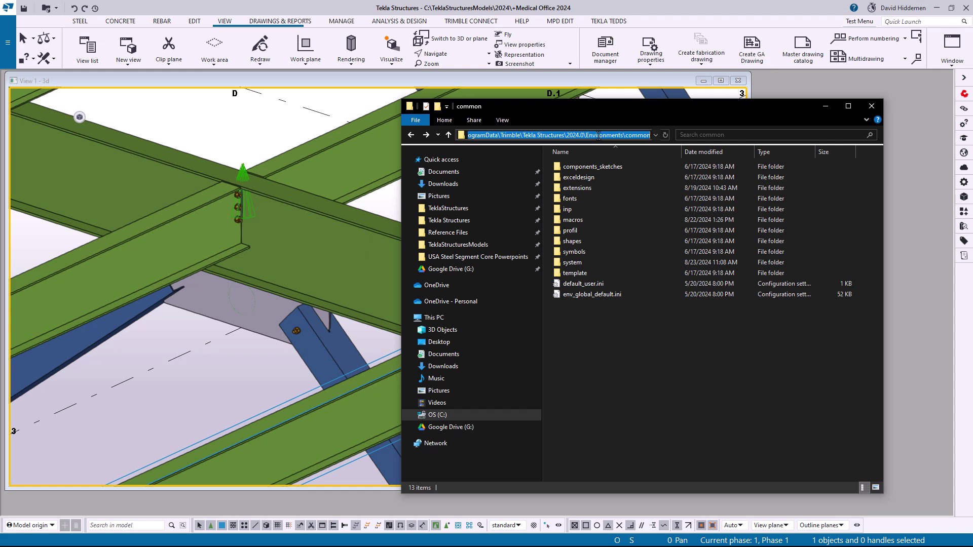
click(590, 387)
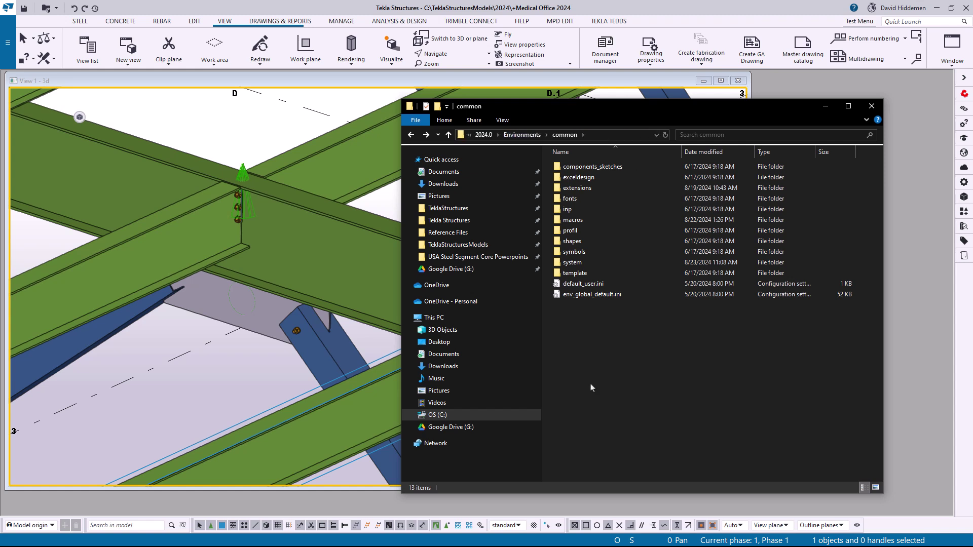
click(718, 135)
text(*.)
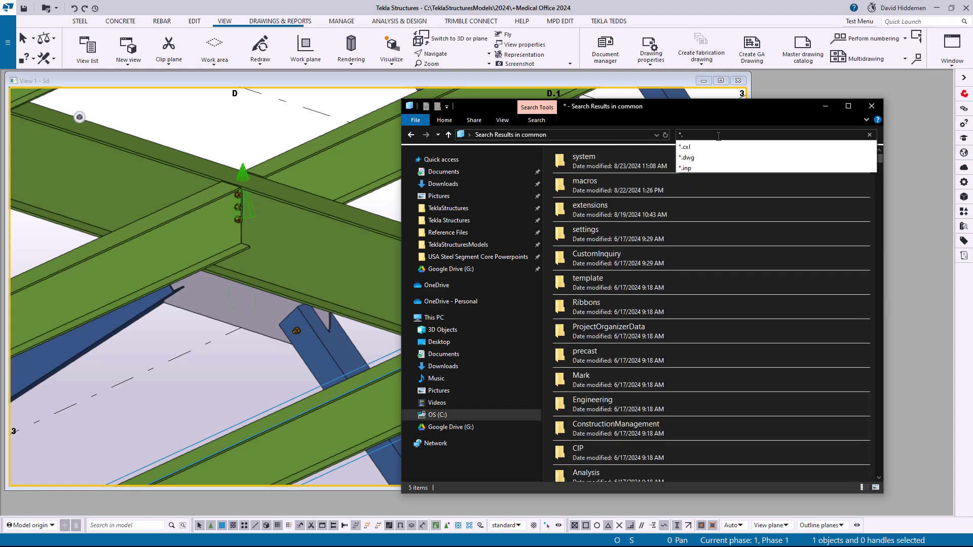
text(mvi)
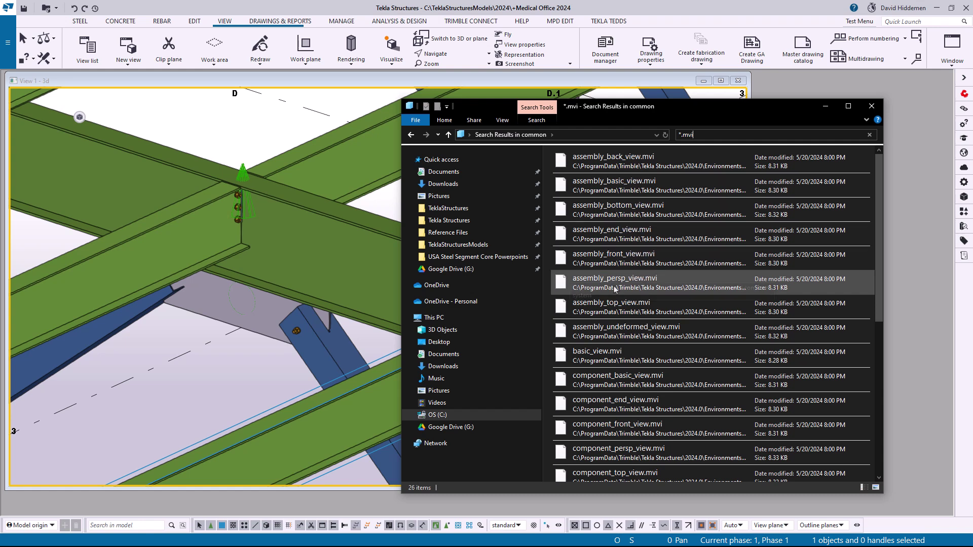
scroll(751, 342, down, 3)
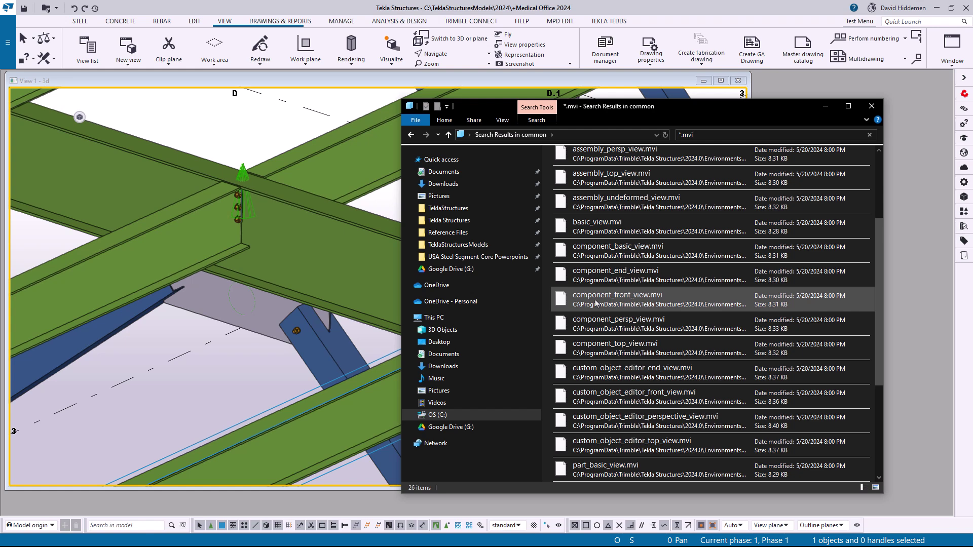
Close the .mvi search results and redraw the 3D model view.
click(872, 106)
scroll(423, 182, down, 10)
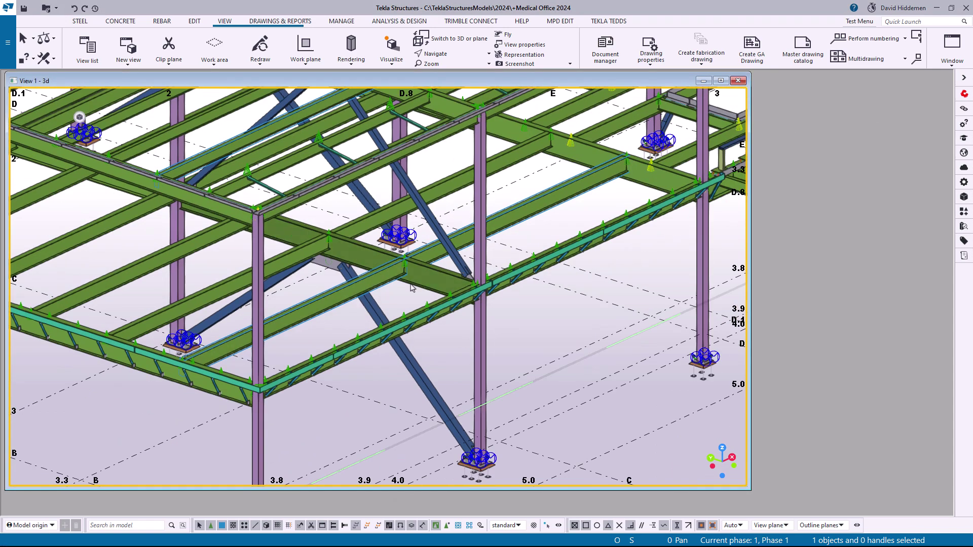
right_click(515, 308)
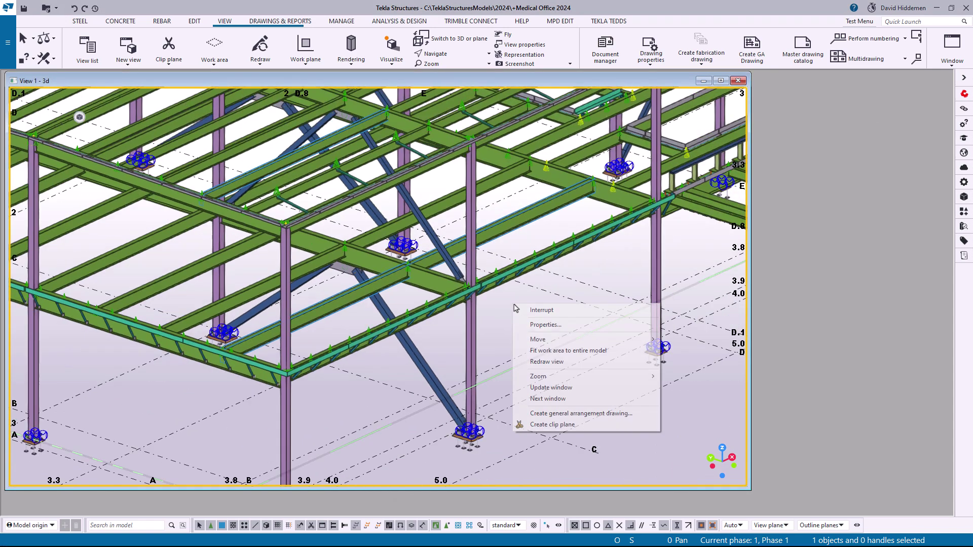
click(545, 361)
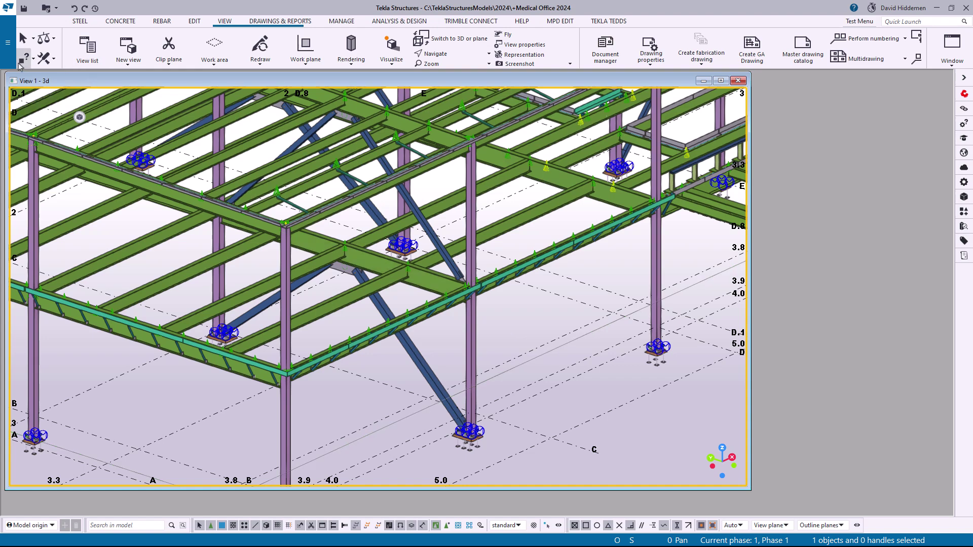
Open the model folder's attributes subfolder, select component_front_view.mvi, then return to the model.
click(8, 42)
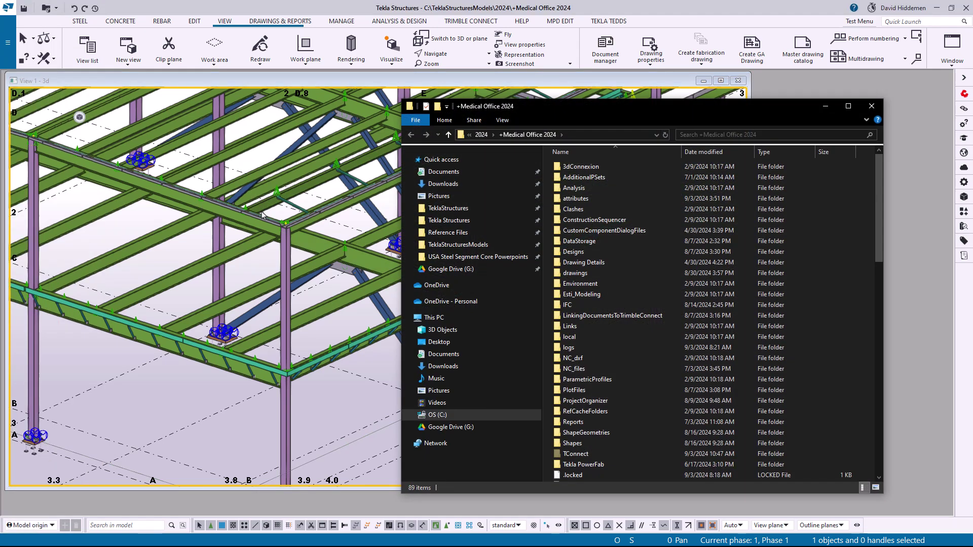
click(587, 201)
double_click(588, 201)
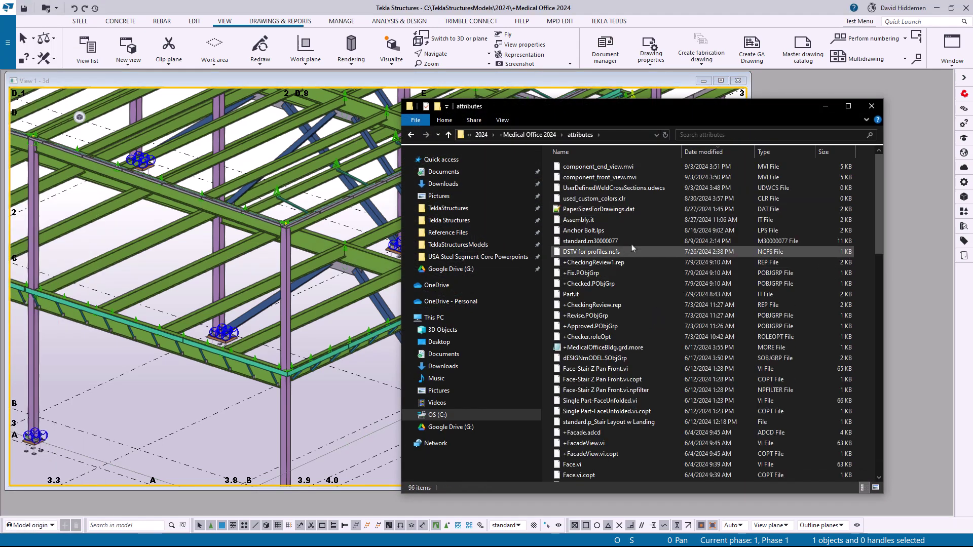
click(627, 167)
click(626, 179)
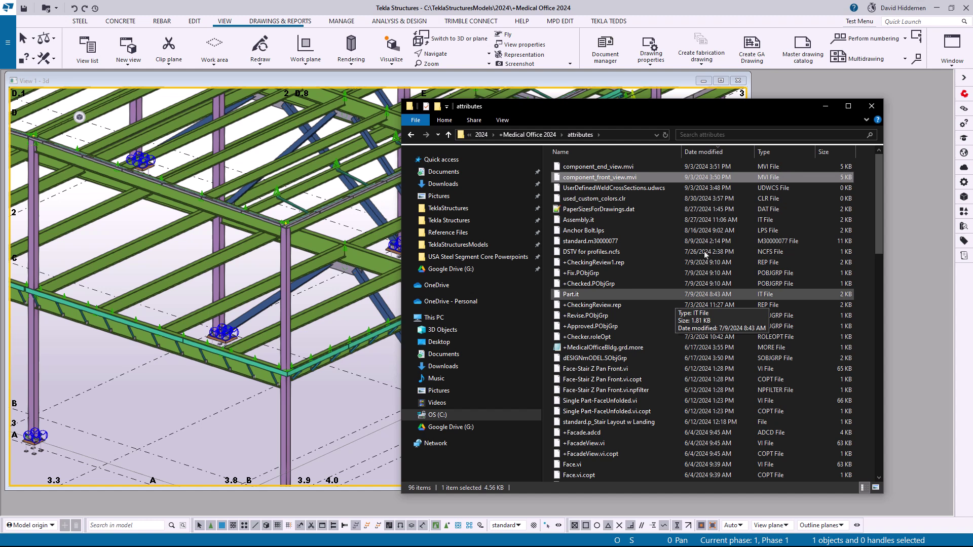
key(alt+Tab)
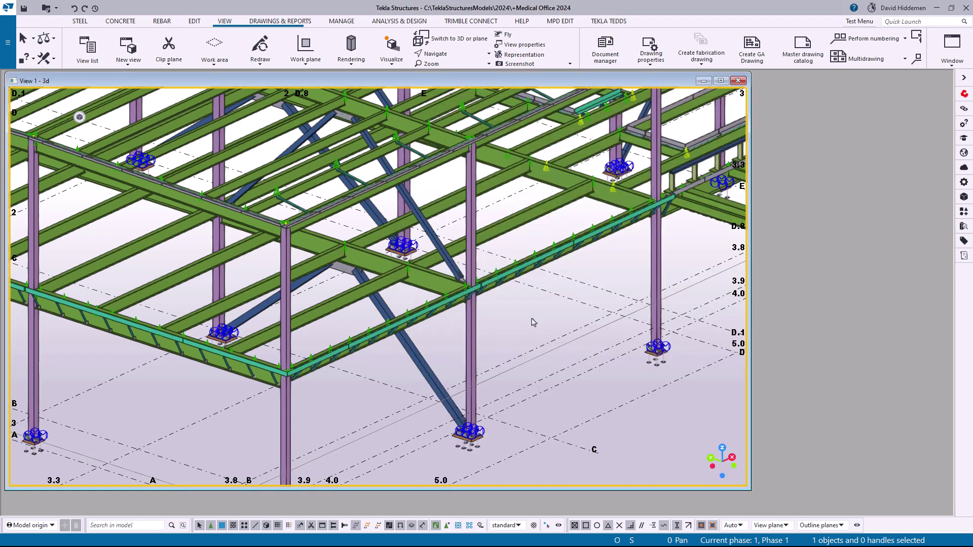
Open the default component views of the beam connection from its right-click menu.
scroll(327, 252, up, 6)
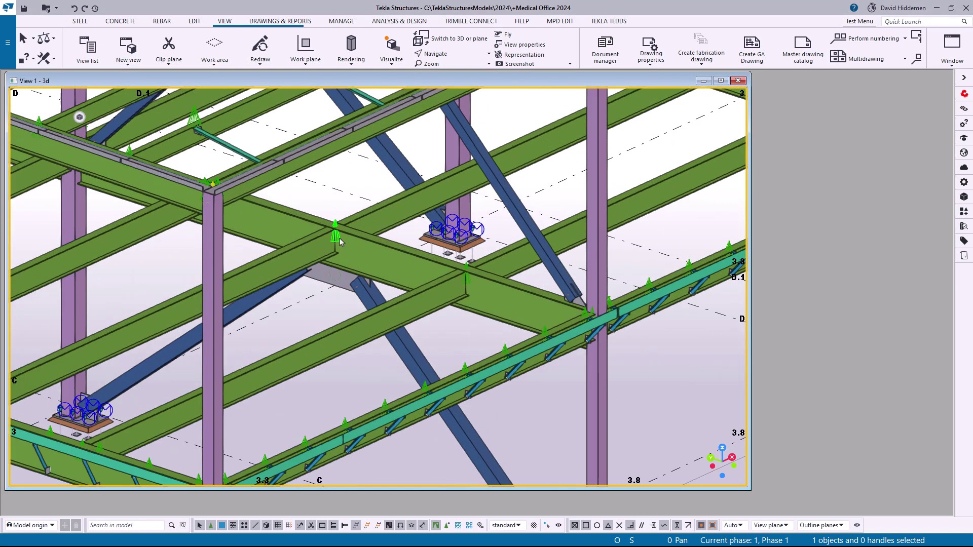
right_click(319, 251)
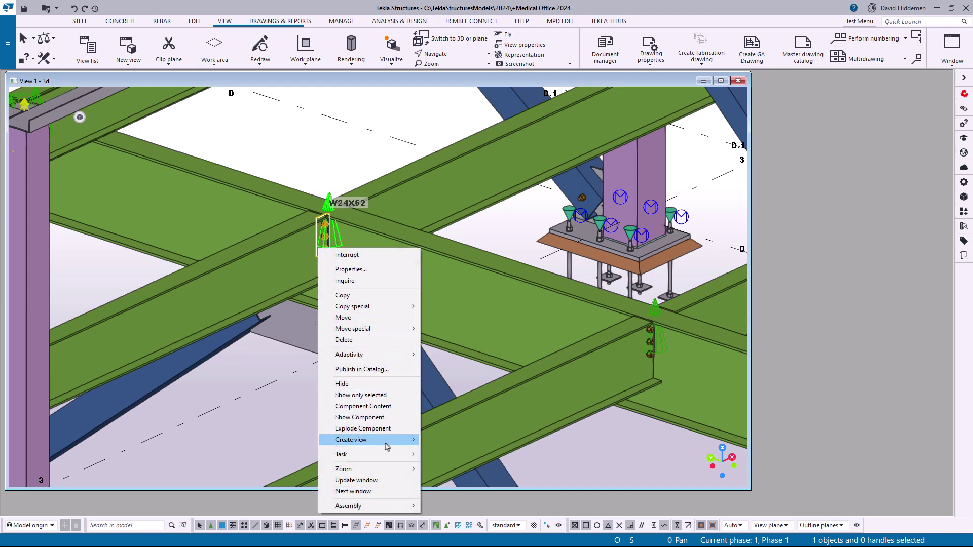
mouse_move(386, 445)
click(432, 451)
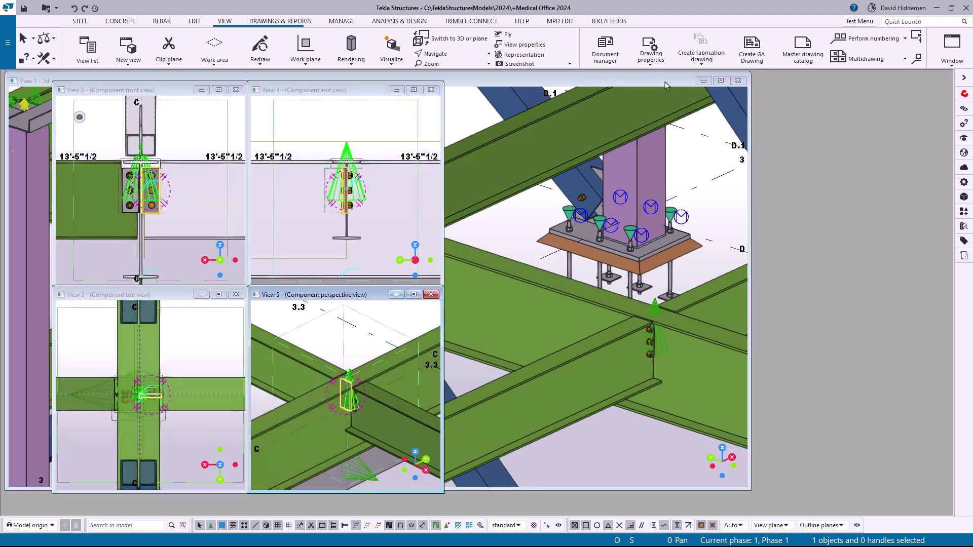
Bring the 3D view forward, maximize it, then restore it to windowed size.
click(665, 81)
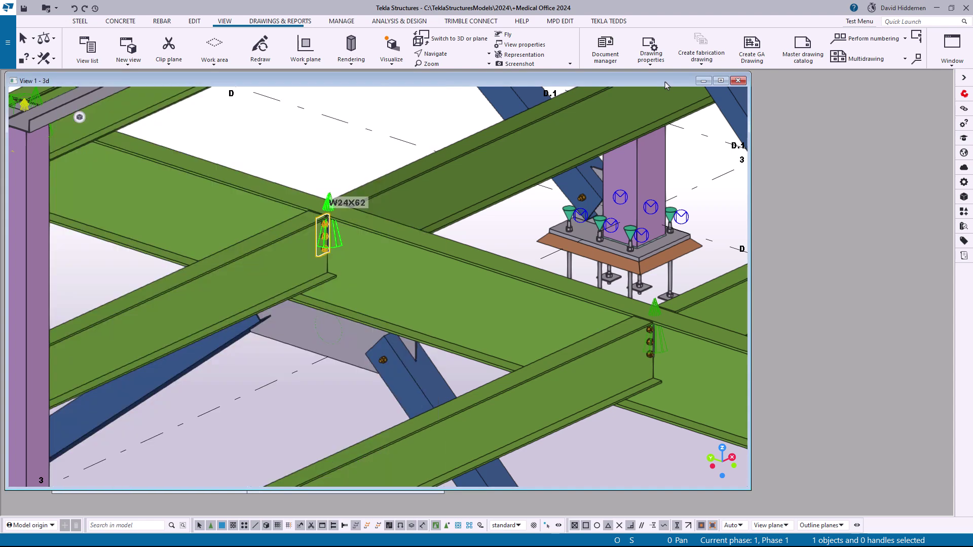
click(722, 80)
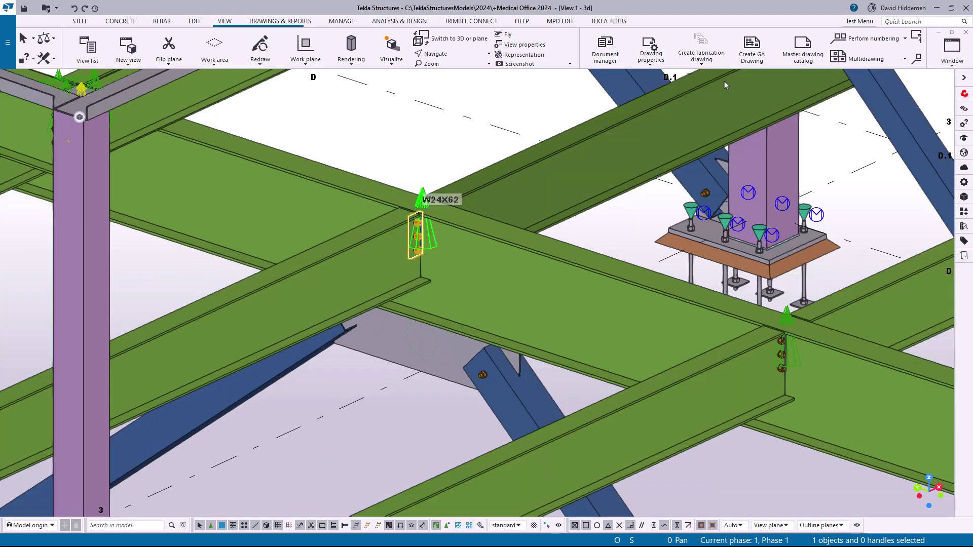
click(917, 58)
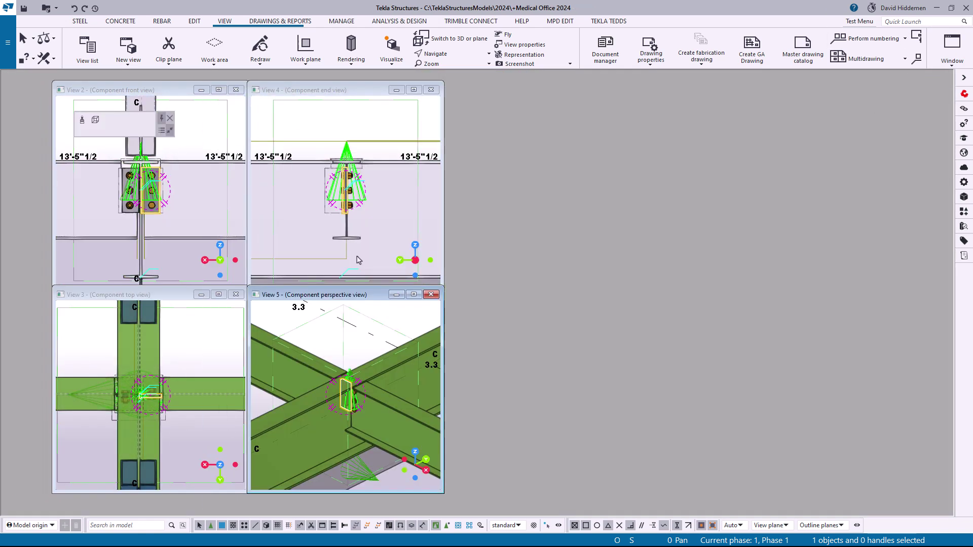
Open Advanced options from File > Settings, move it aside, and show Model views.
click(7, 42)
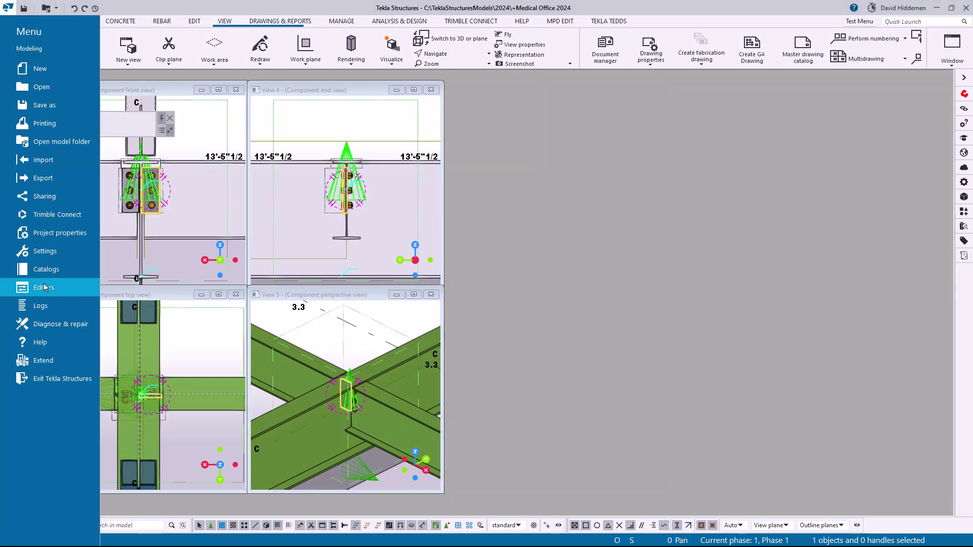
click(45, 251)
click(161, 65)
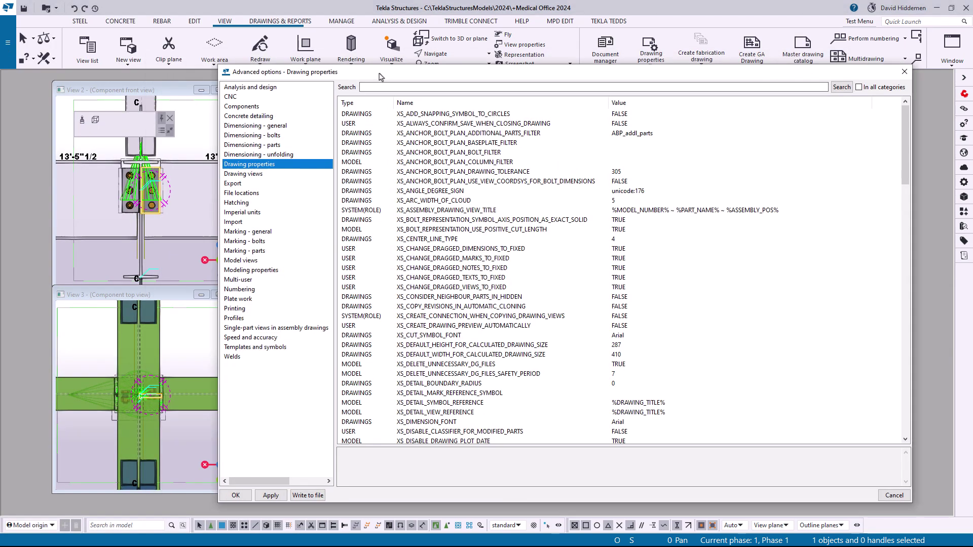
drag(380, 76, 555, 83)
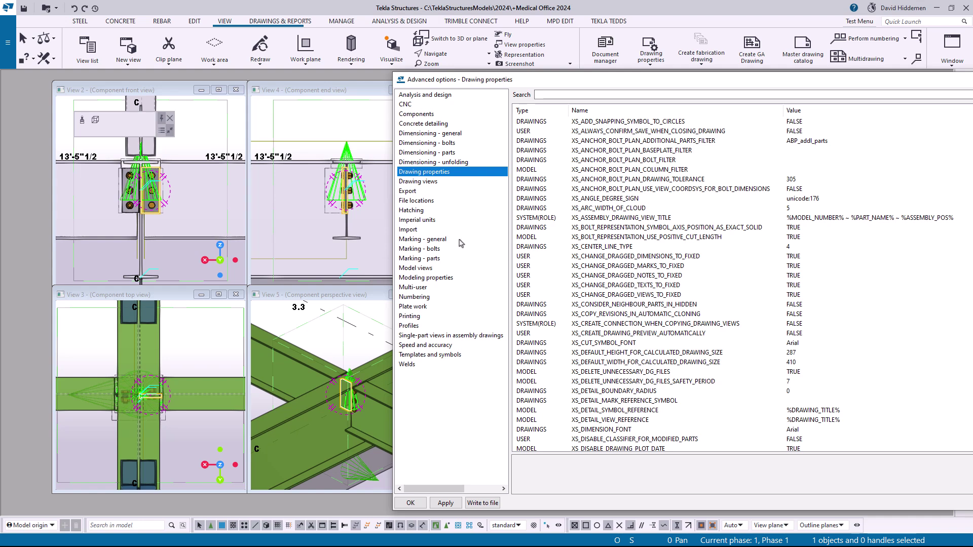
click(414, 268)
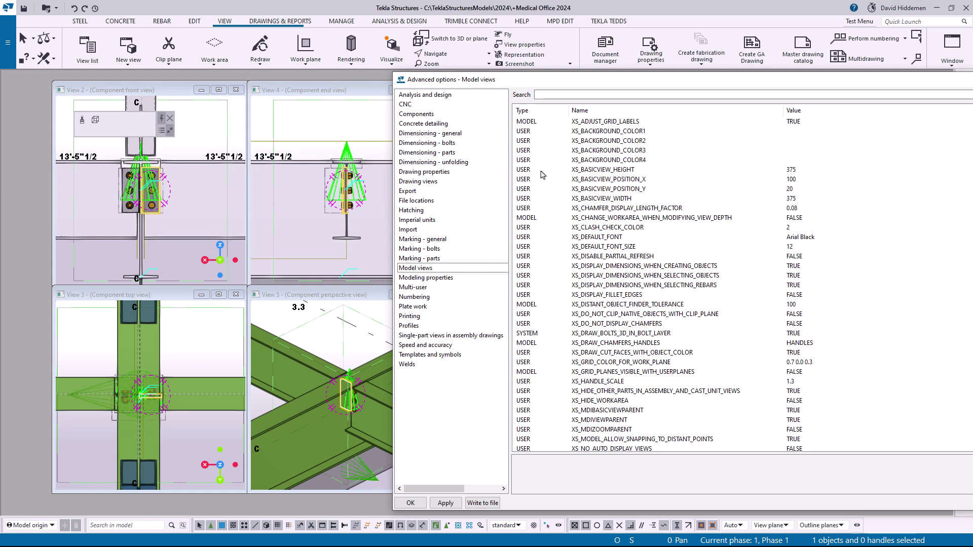
Inspect the XS_BASICVIEW_HEIGHT, WIDTH (375) and POSITION_X/Y settings.
click(588, 174)
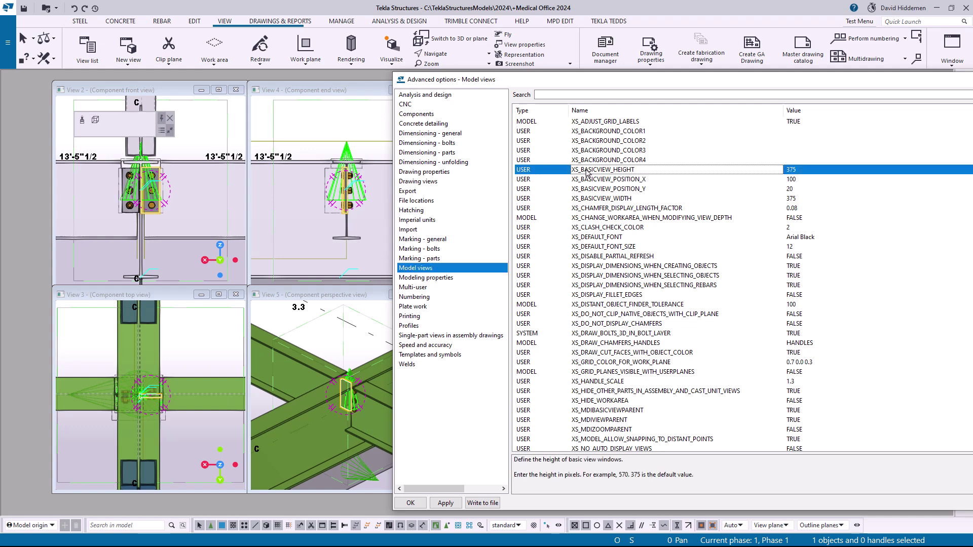
click(586, 200)
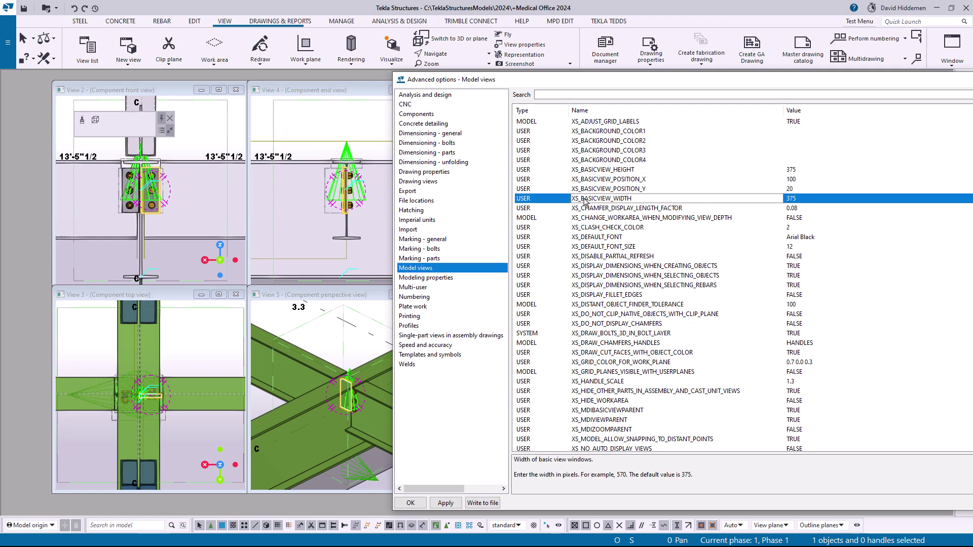
click(598, 181)
click(597, 192)
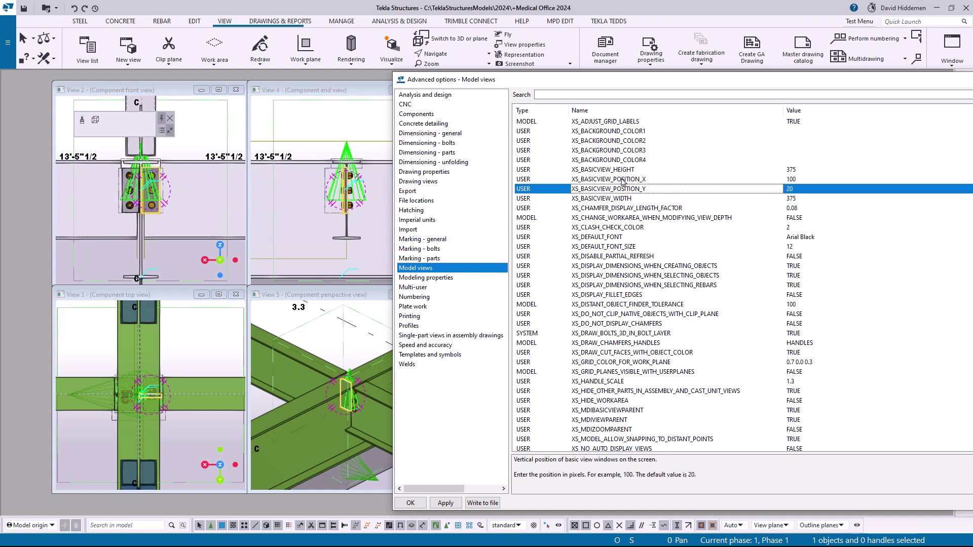
click(622, 179)
click(619, 171)
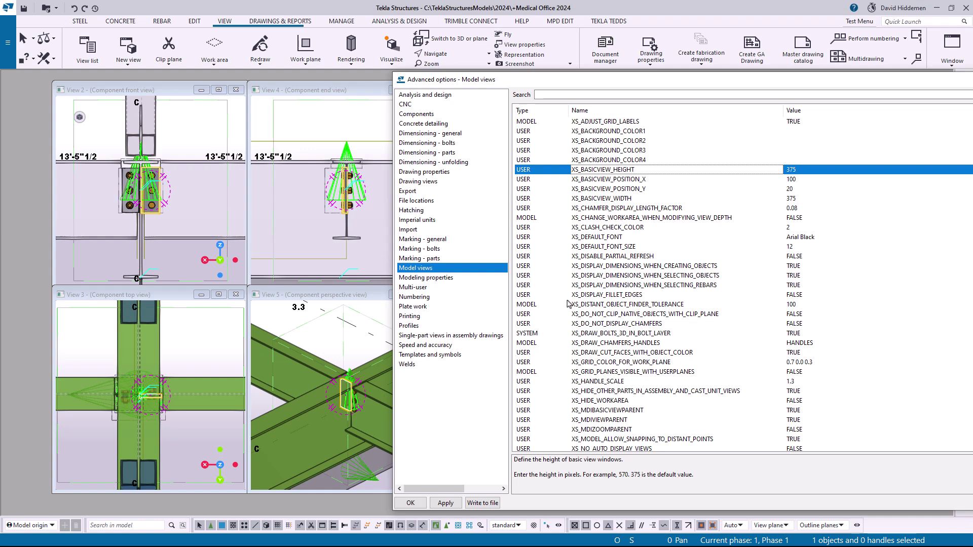
drag(577, 80, 670, 79)
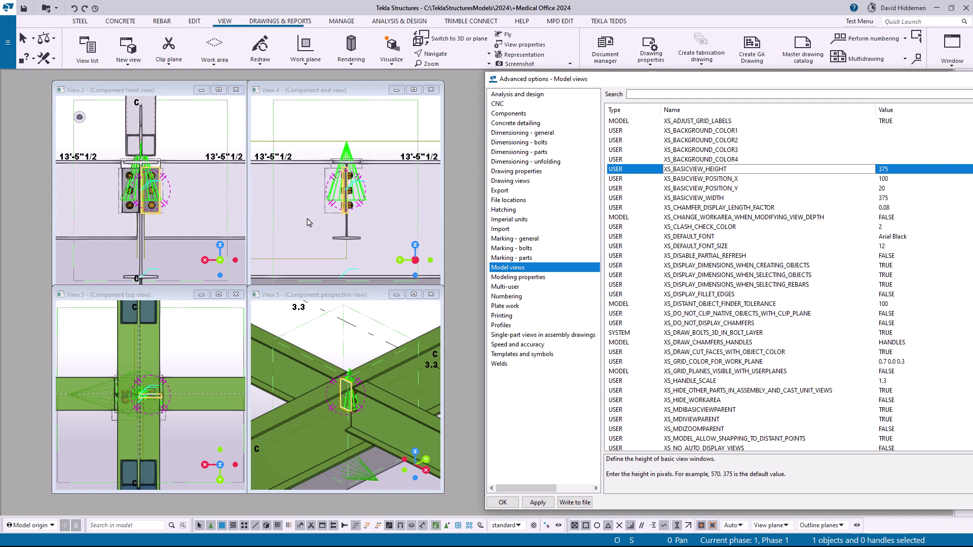